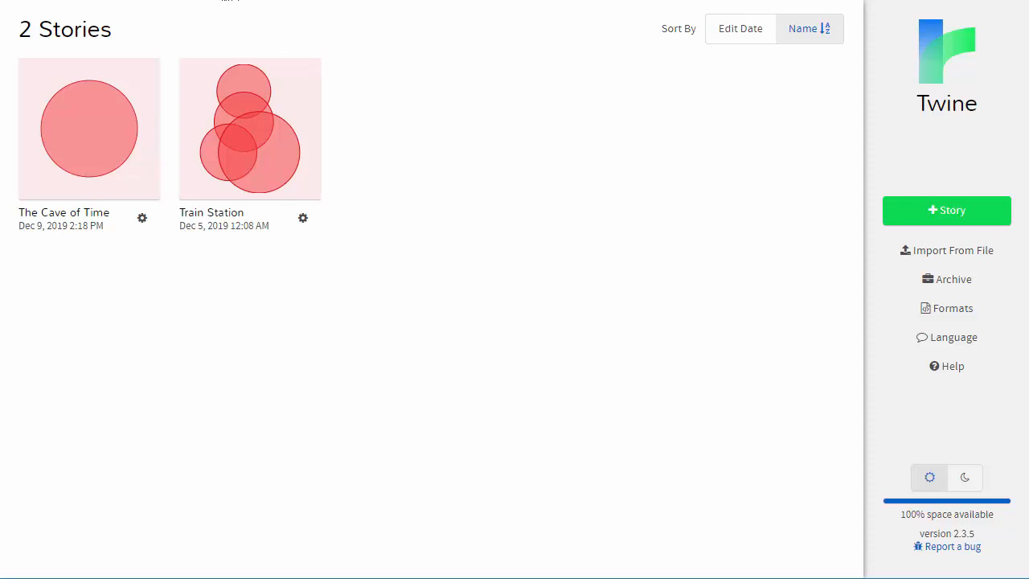
Launch the online version of Twine and open the Beginning passage of The Cave of Time for editing.
key("Return")
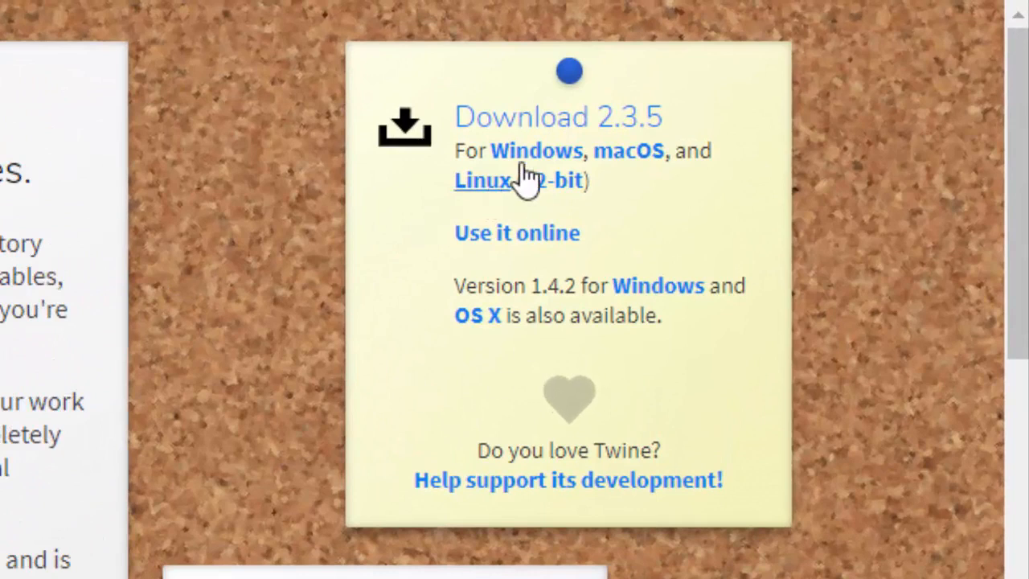
left_click(496, 238)
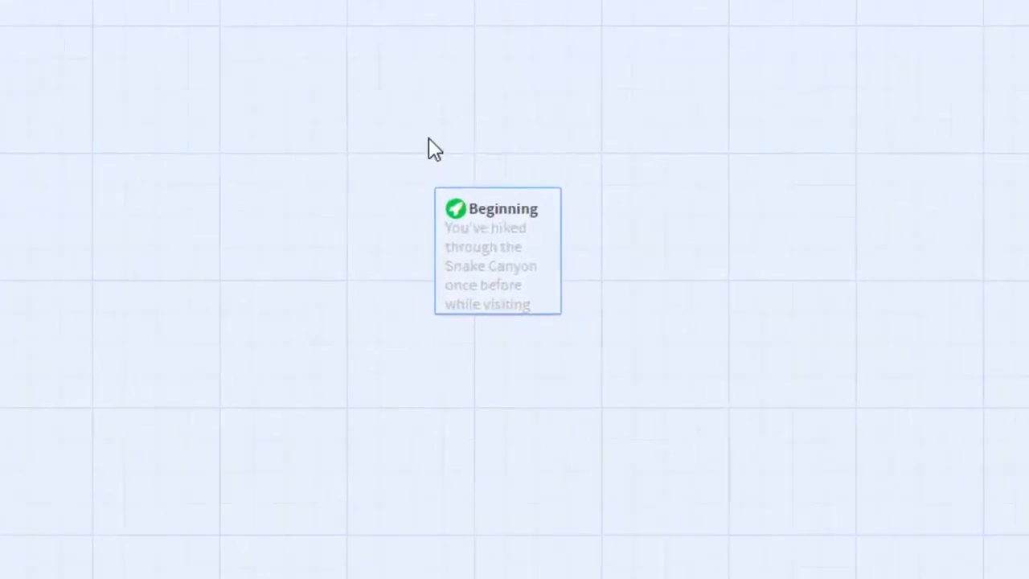
mouse_move(553, 290)
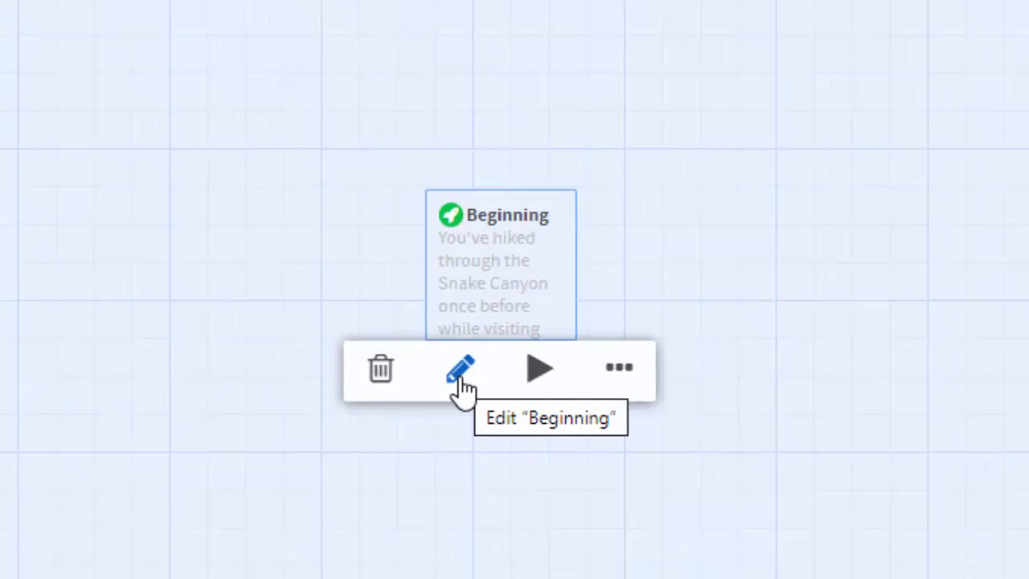
left_click(461, 374)
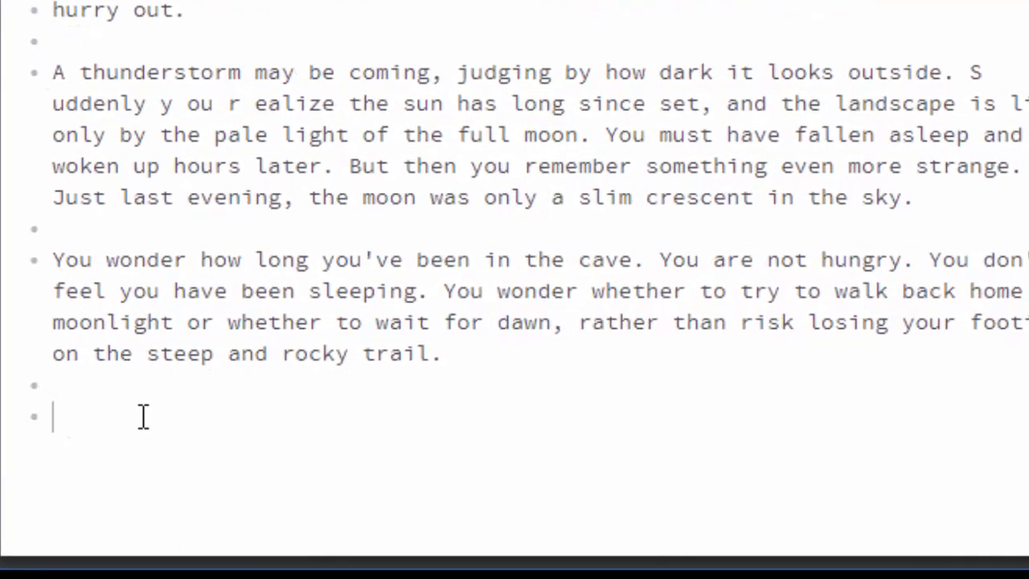
Add the line "You decide to:" at the end of the Beginning passage.
type("*")
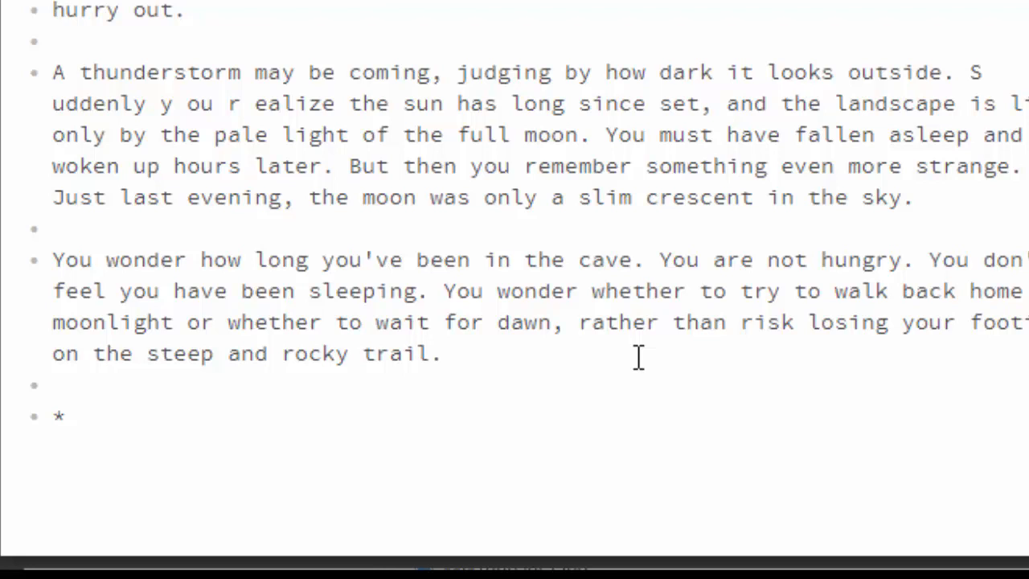
type("You die")
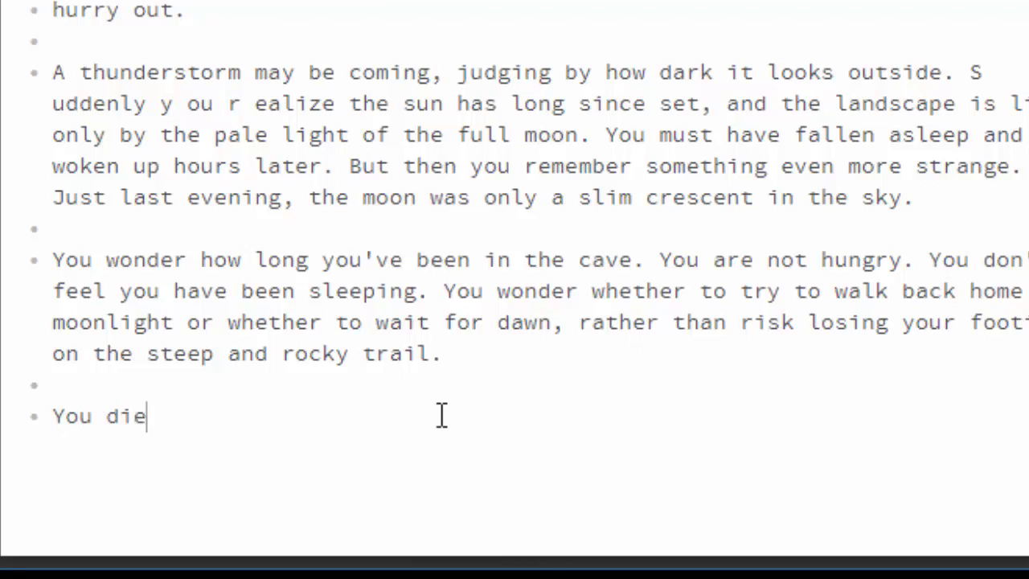
key("BackSpace")
key("BackSpace")
type("ecide to:")
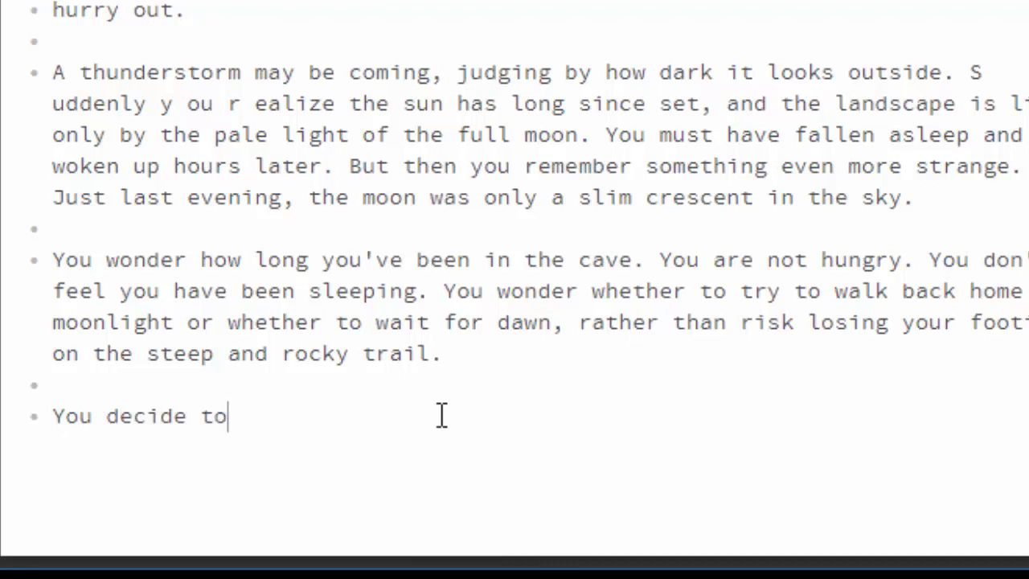
List the choices "start back home" and "decide to wait" as asterisk bullets below "You decide to:".
key("Return")
type("* Start back home")
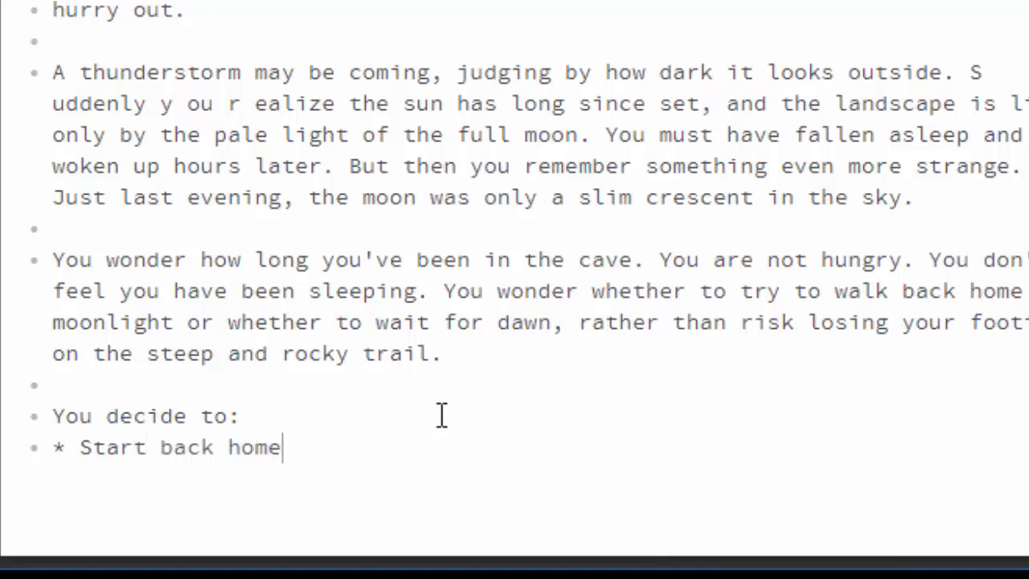
key("Return")
type("* decide to wait")
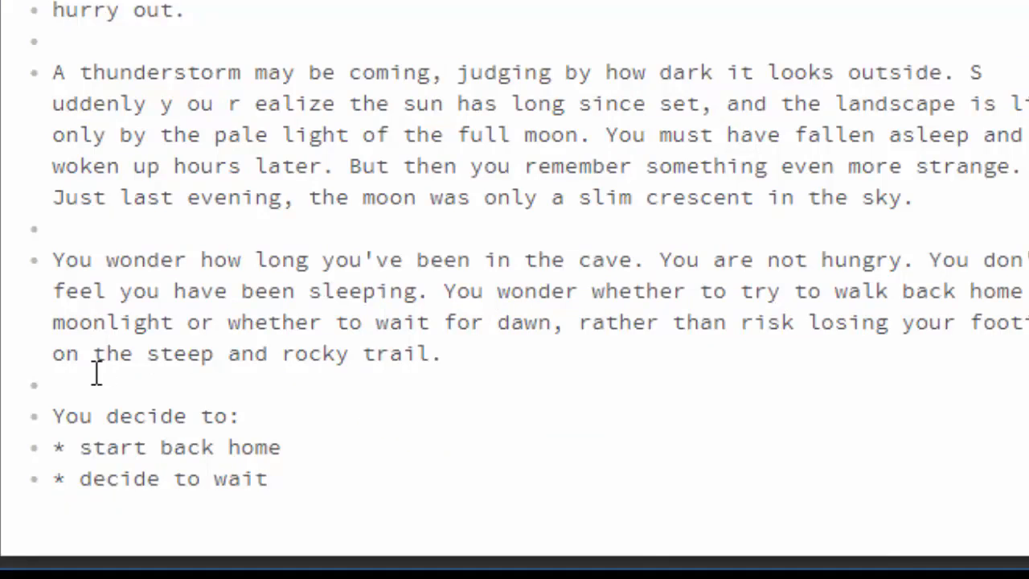
Turn the "start back home" choice into a passage link by enclosing it in double square brackets.
left_click(78, 448)
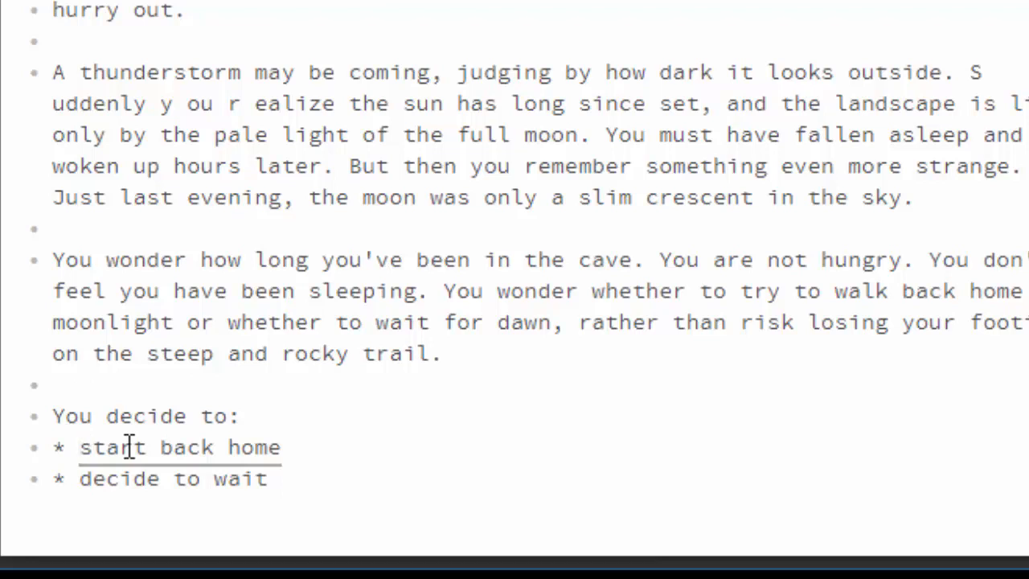
type("[[")
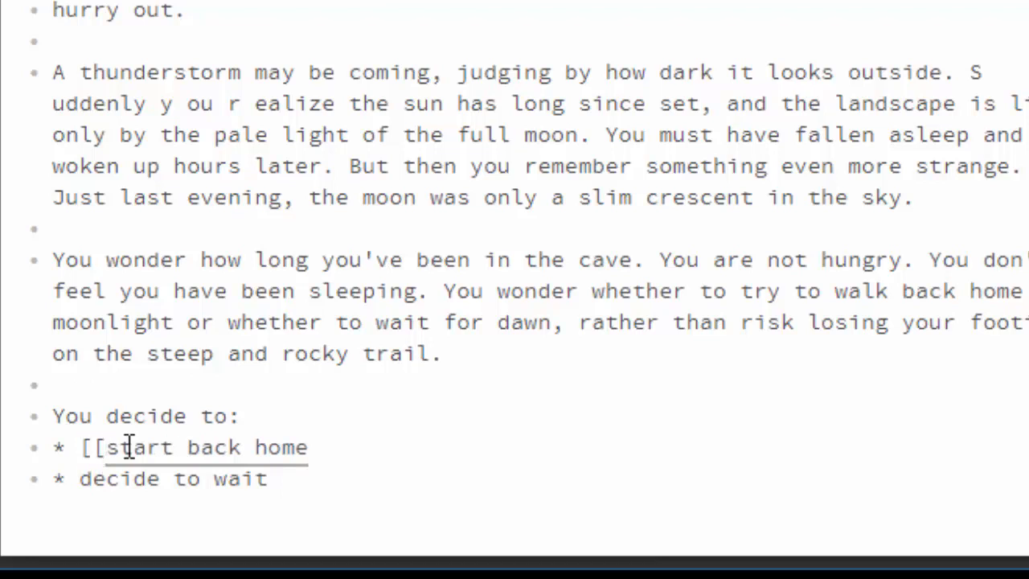
key("Down")
key("Left")
key("Left")
key("Left")
type("]]")
key("Up")
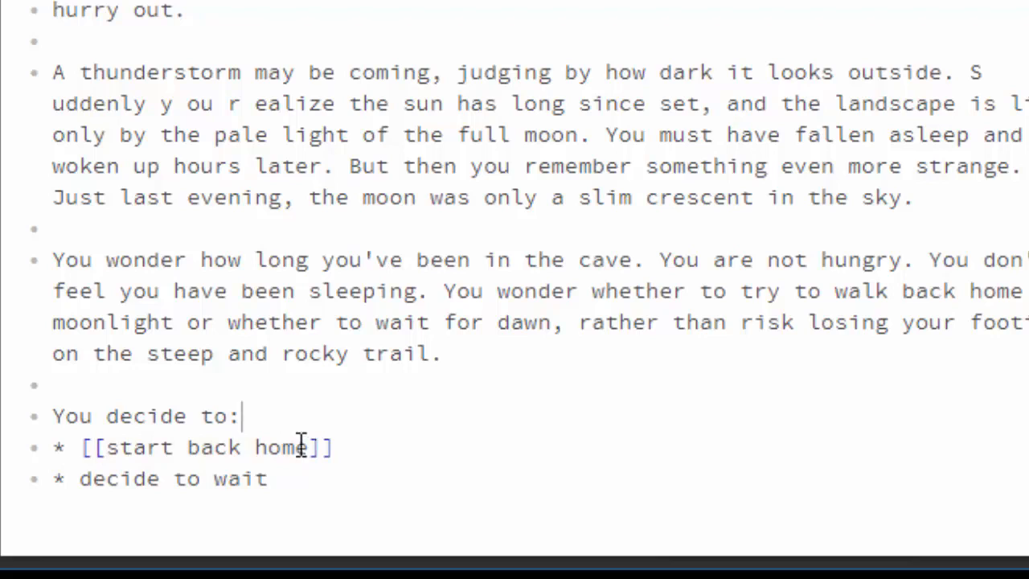
Make the "decide to wait" choice a passage link with double square brackets.
left_click(85, 487)
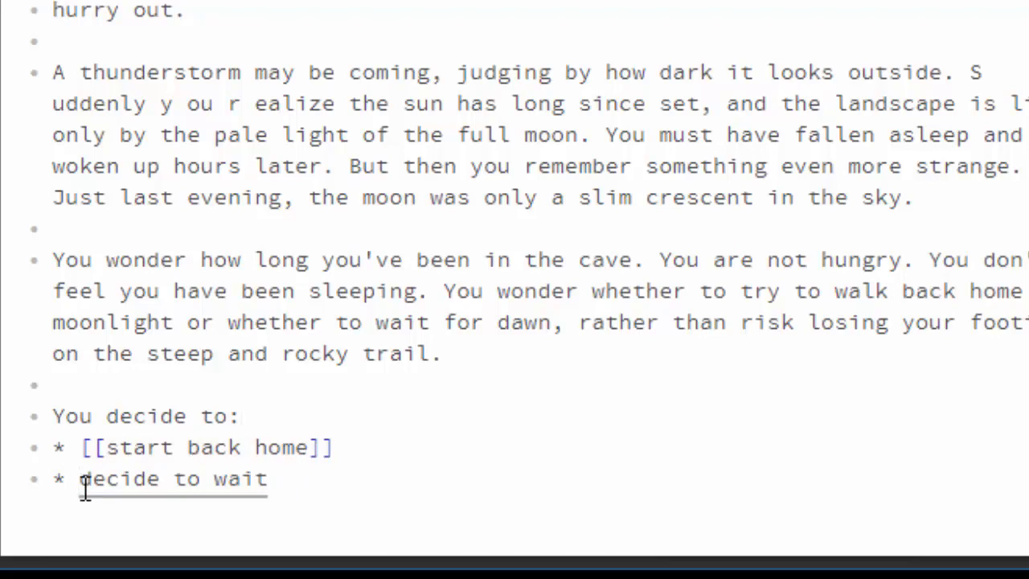
type("[[")
left_click(317, 484)
type("]]")
Remove the stray space in "r ealize" in the thunderstorm paragraph and close the Beginning passage.
left_click(524, 291)
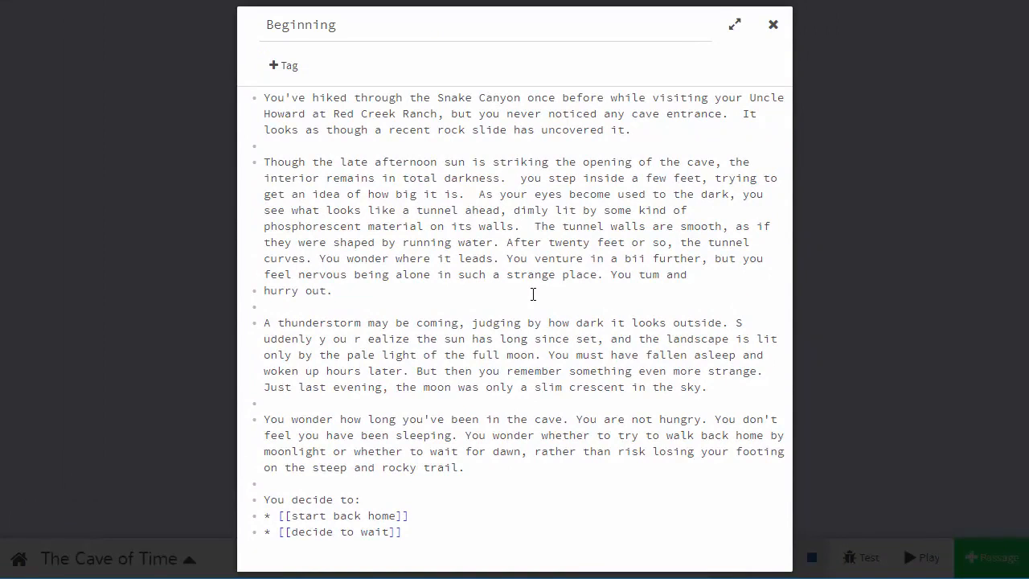
left_click(369, 338)
key("BackSpace")
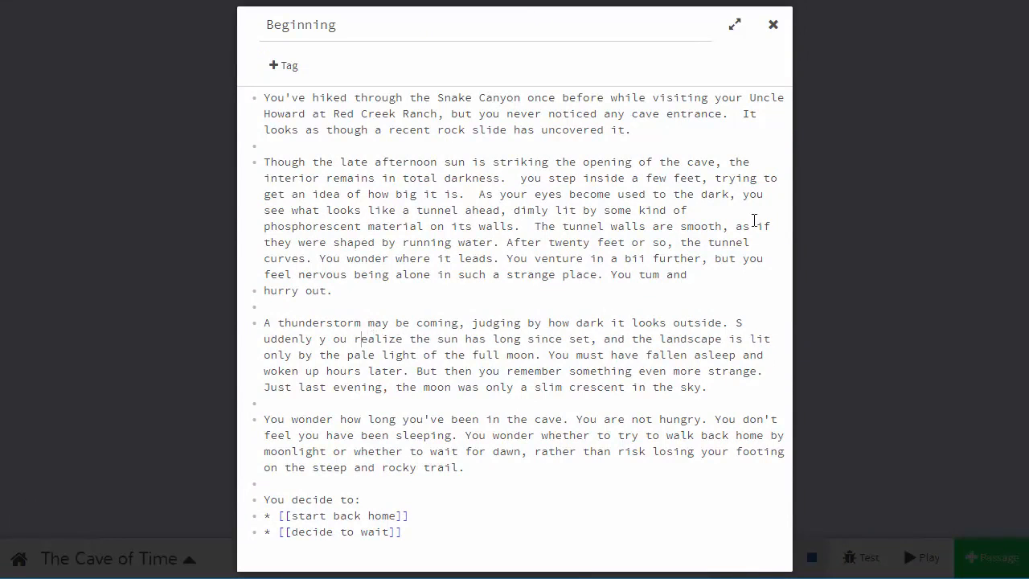
left_click(774, 27)
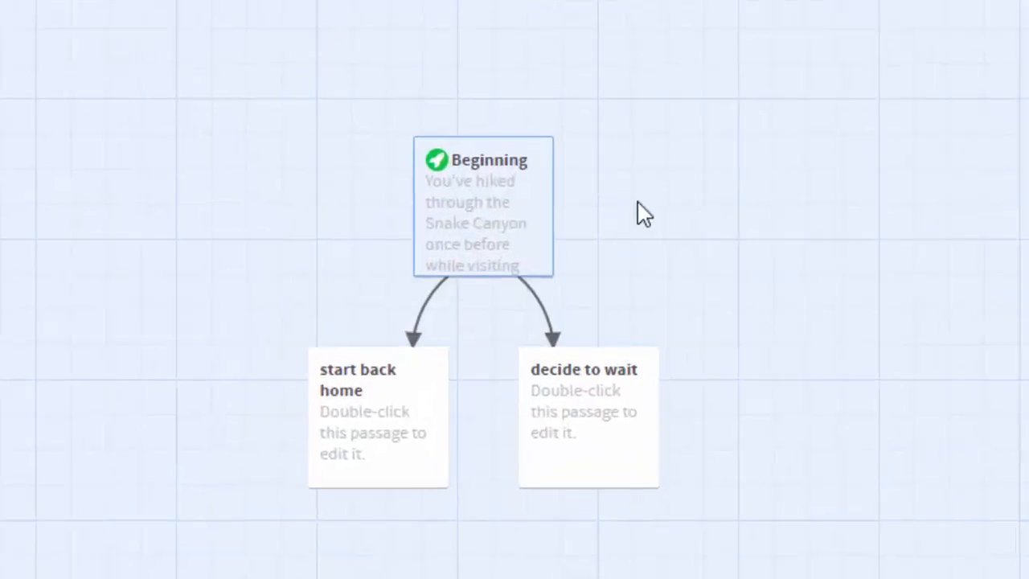
Spread out the story map with Beginning centred above, and "start back home" and "decide to wait" level below it on opposite sides.
mouse_move(432, 394)
left_click_drag(485, 205, 482, 129)
mouse_move(601, 404)
left_click_drag(605, 414, 804, 362)
left_click_drag(353, 391, 177, 301)
left_click_drag(786, 354, 803, 253)
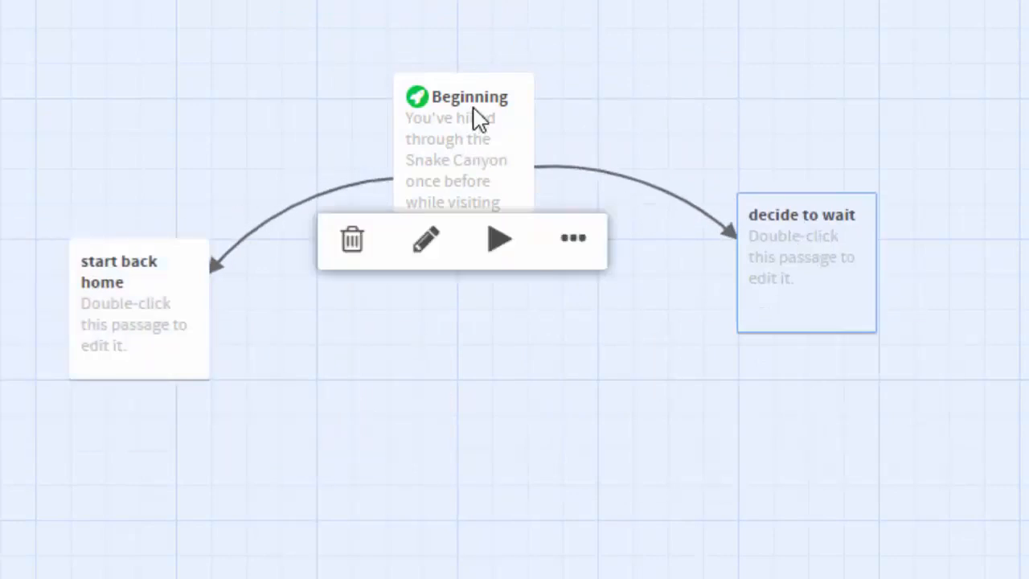
left_click_drag(475, 120, 480, 18)
mouse_move(822, 293)
left_click_drag(821, 294, 823, 339)
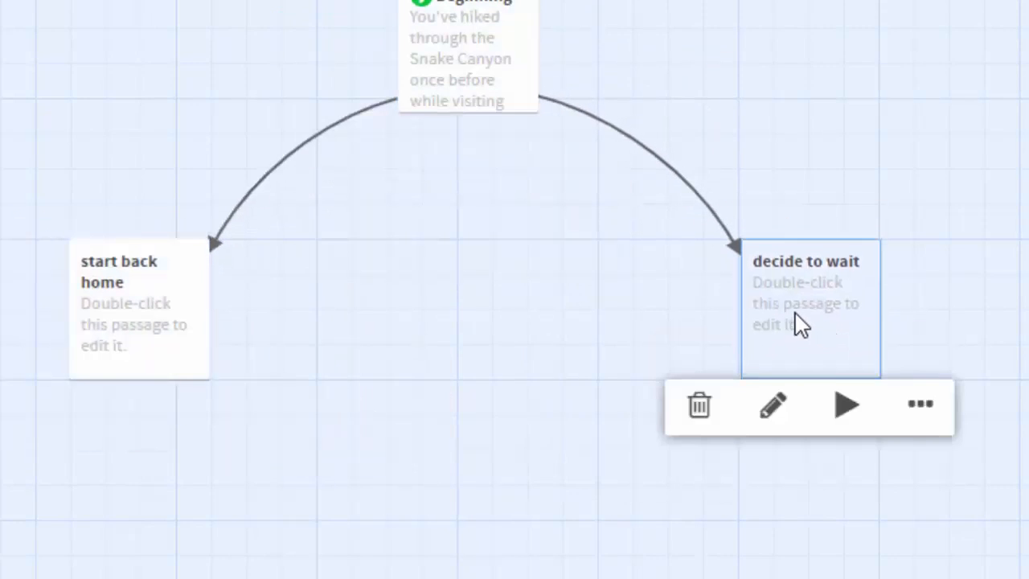
left_click(496, 291)
Replace the placeholder text of the "start back home" passage with the copied story text and end it with "re-enter the cave.".
mouse_move(195, 311)
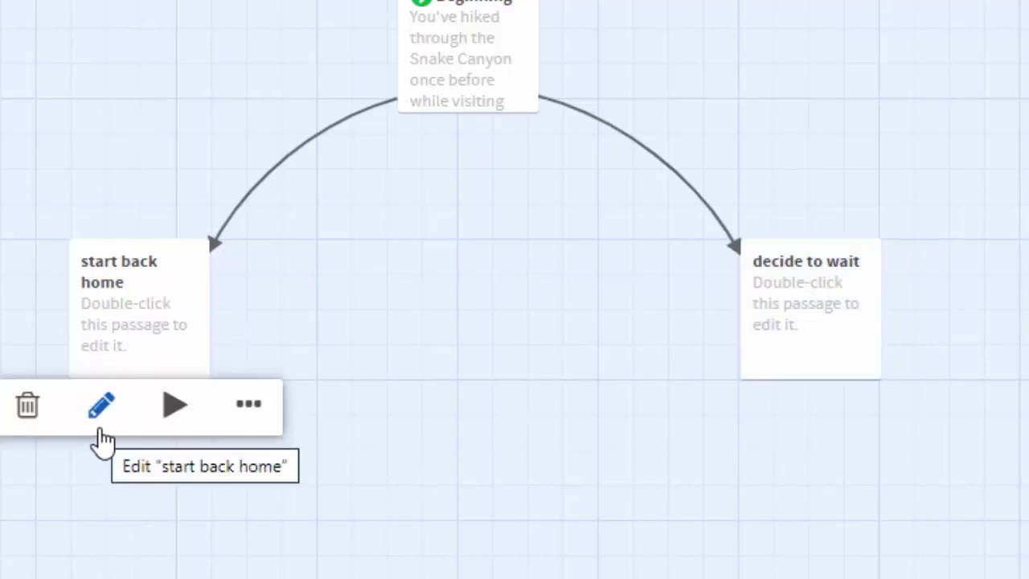
double_click(119, 327)
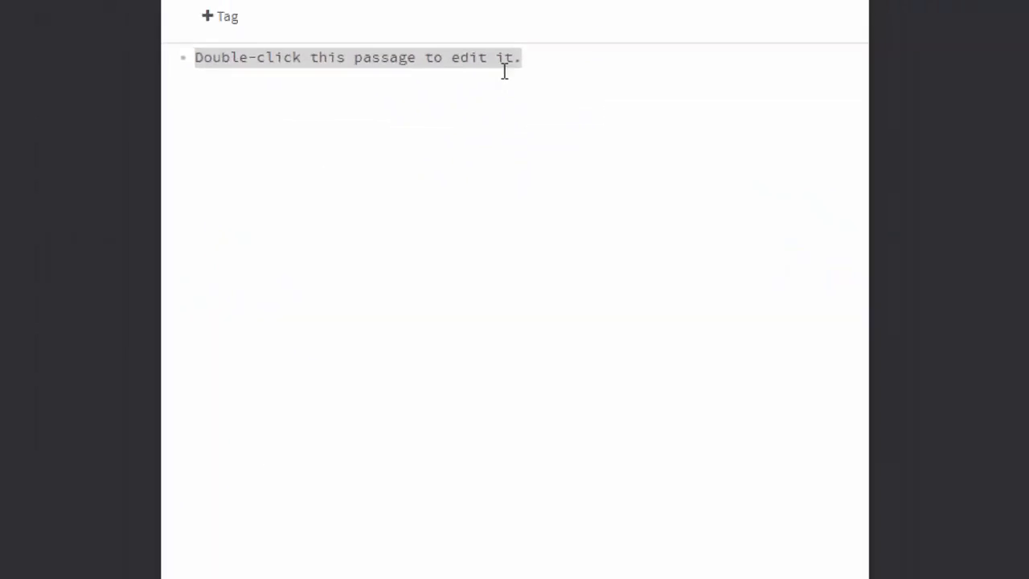
key("BackSpace")
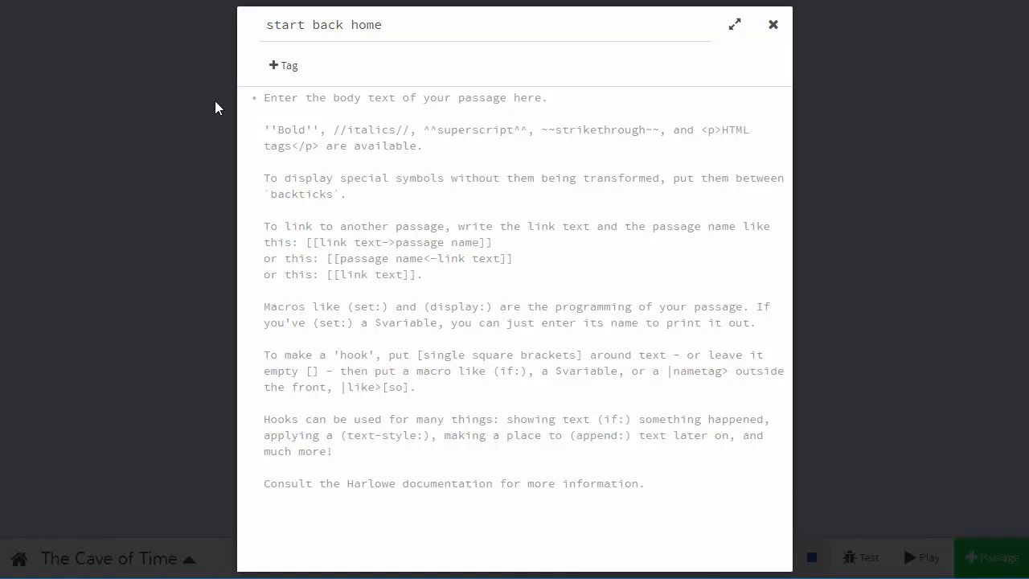
type("As you start walking back toward the ranch, you notice the trail seems very different than you remember it, though of course moonlight can play tricks on your eyes. But you suddenly realize you are not walking on the hail at all, but on what seems to be a dried-up river bed. You hurry back to the cave entrance. You look around you and realize the whole landscape has changed.  While you were in the cave, torrents of water have washed out the trail; yet there is not so much as a puddle left. You shiver. It is cold, much colder than it should be at this time of year. You take a jacket out of your backpack and put it on, but you are still freezing.  At least the world about you seems brighter. It's getting light in the east The sun will soon be up. You look back at your watch. It has run down, though it had a new battery.  Nothing seems to make sense anymore.  You know that you should get back to the ranch as quickly as possibble, yet somehow you feel the only way to change things back to the way they were is to")
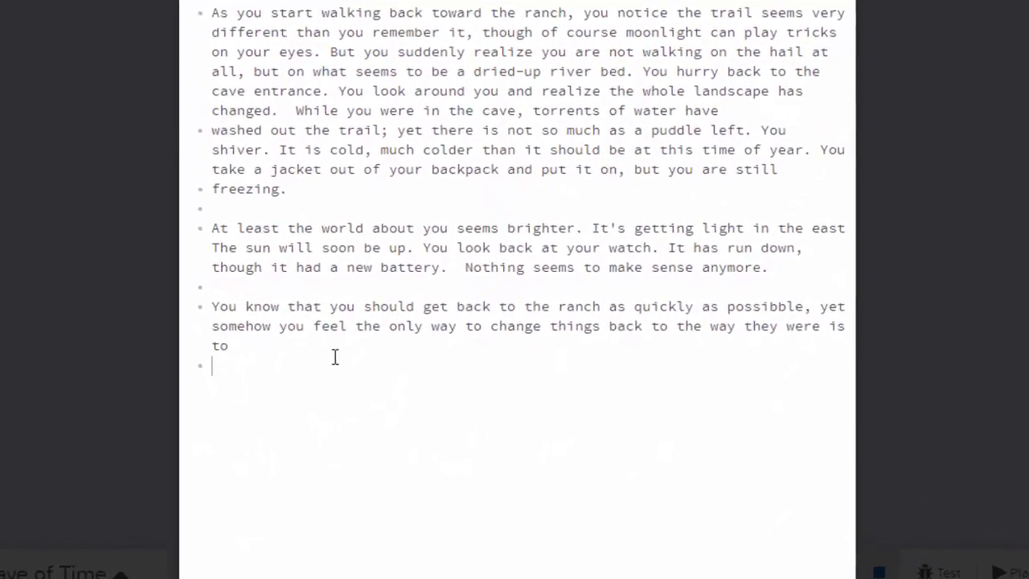
type("re-enter the cave.")
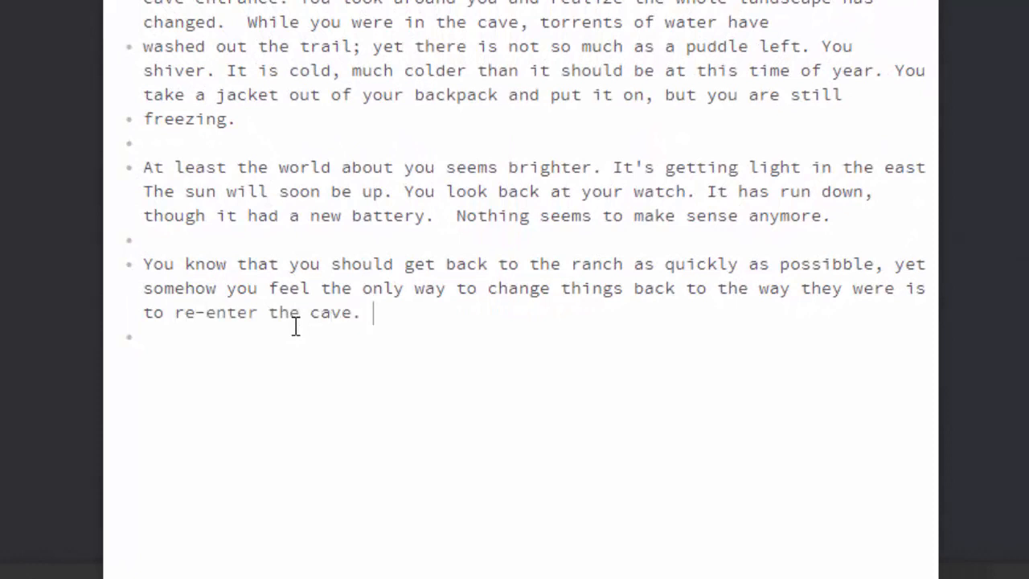
Below the story text, add "You decide to:" with bulleted choices "continue onto the ranch" and "go back to the cave".
key("Return")
key("Return")
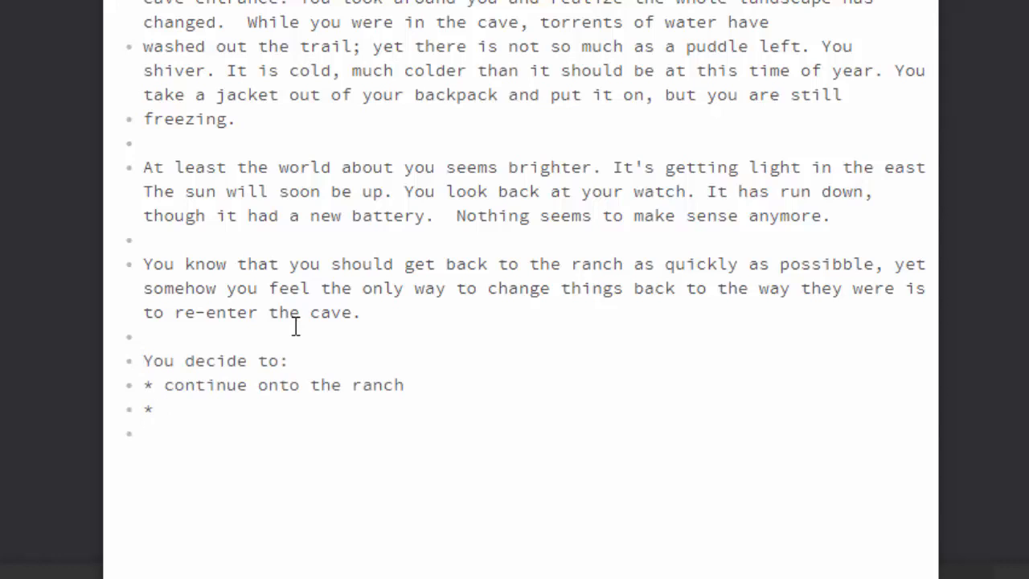
type("go back to the cave")
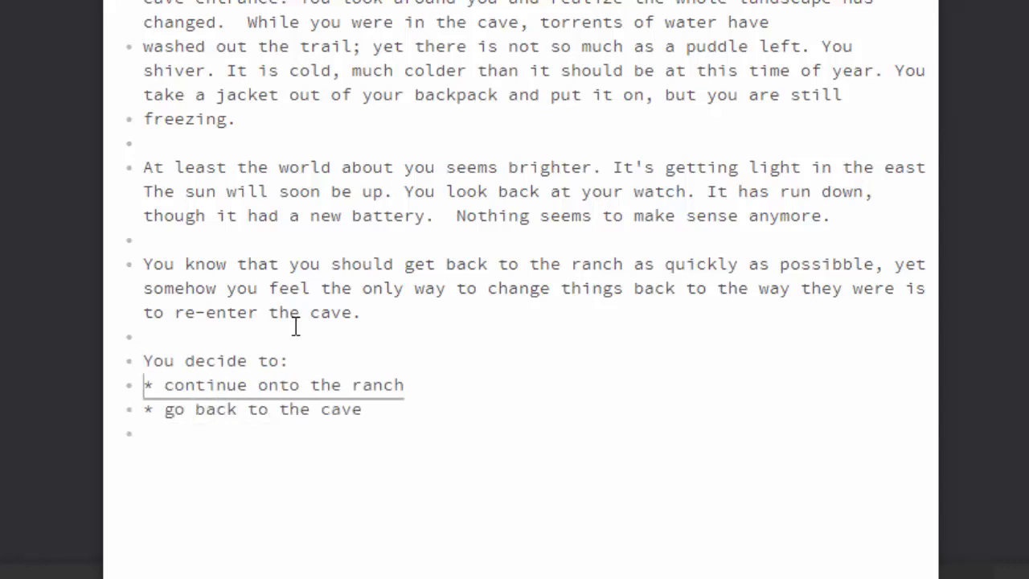
Enclose the "continue onto the ranch" choice in double square brackets to make it a link.
key("Down")
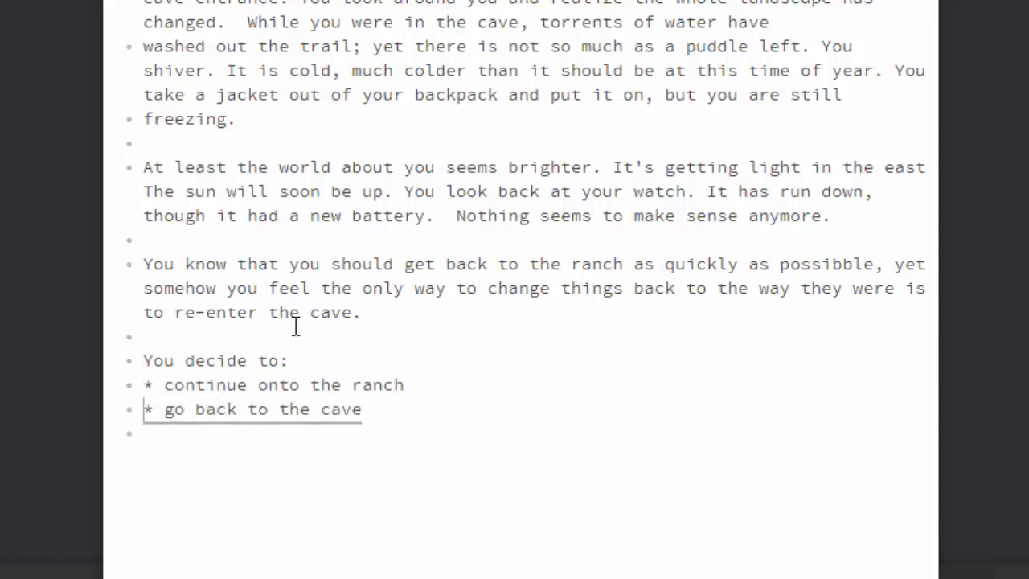
key("Up")
key("Right")
key("Right")
type("[[")
key("Down")
key("Left")
key("Left")
key("Left")
key("Left")
key("Left")
key("Left")
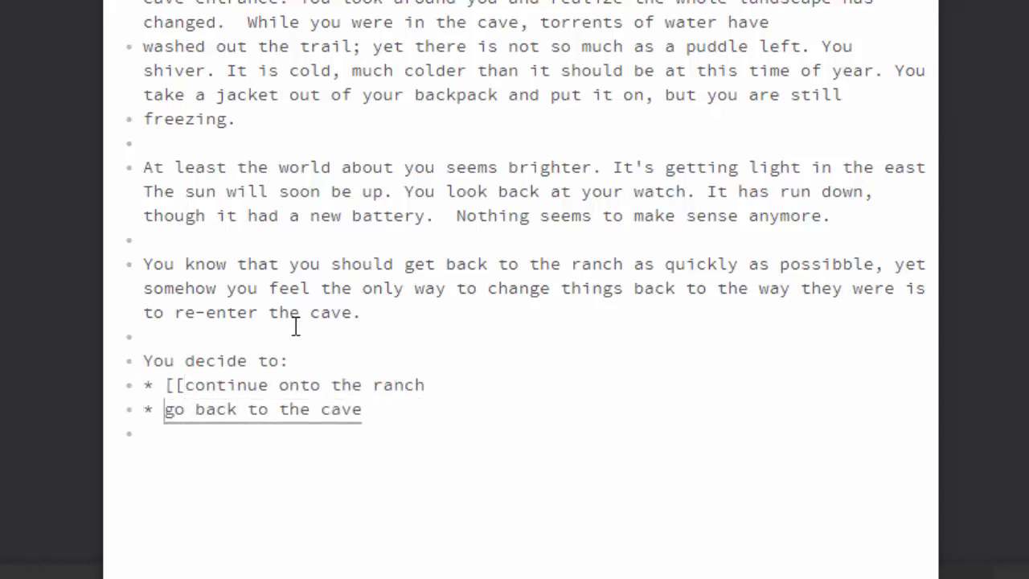
key("Right")
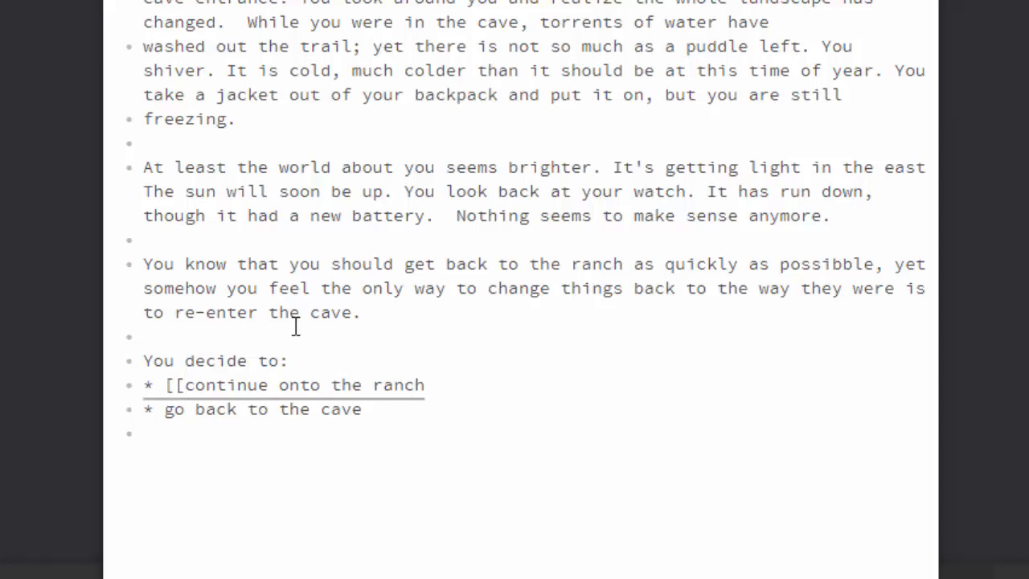
type("]]")
Point the "continue onto the ranch" link to a passage named "back to the ranch" using the pipe separator.
key("Up")
key("Right")
key("Right")
key("Down")
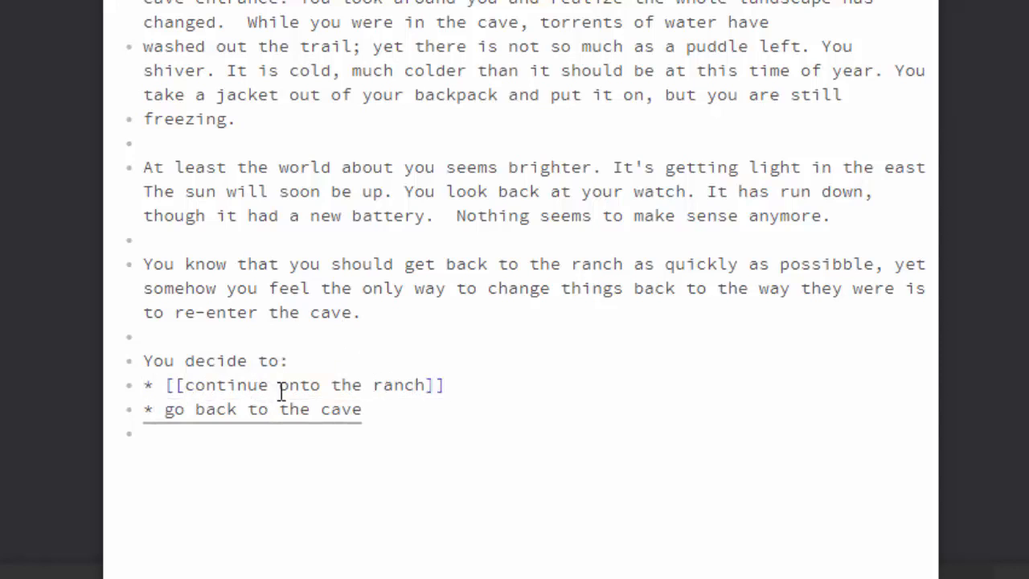
left_click(450, 389)
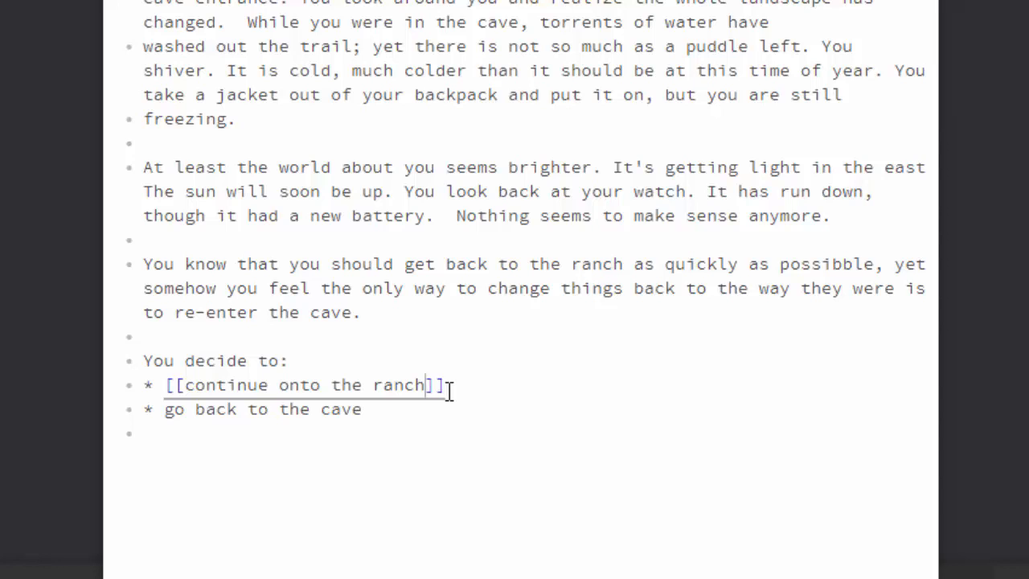
type("|")
type("back to the ranch")
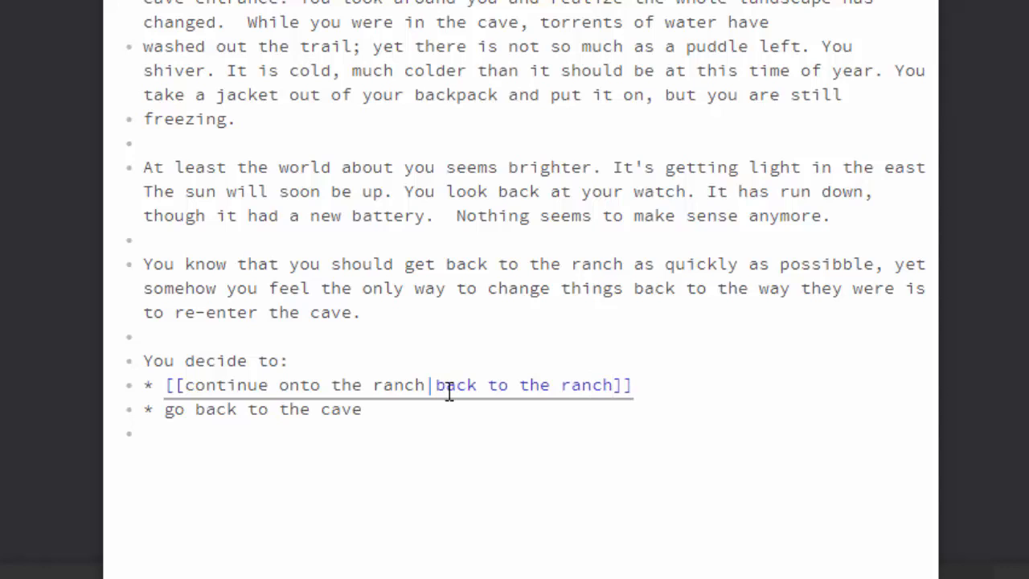
Make "go back to the cave" a link with double square brackets and close the "start back home" passage.
left_click(425, 407)
type("]]")
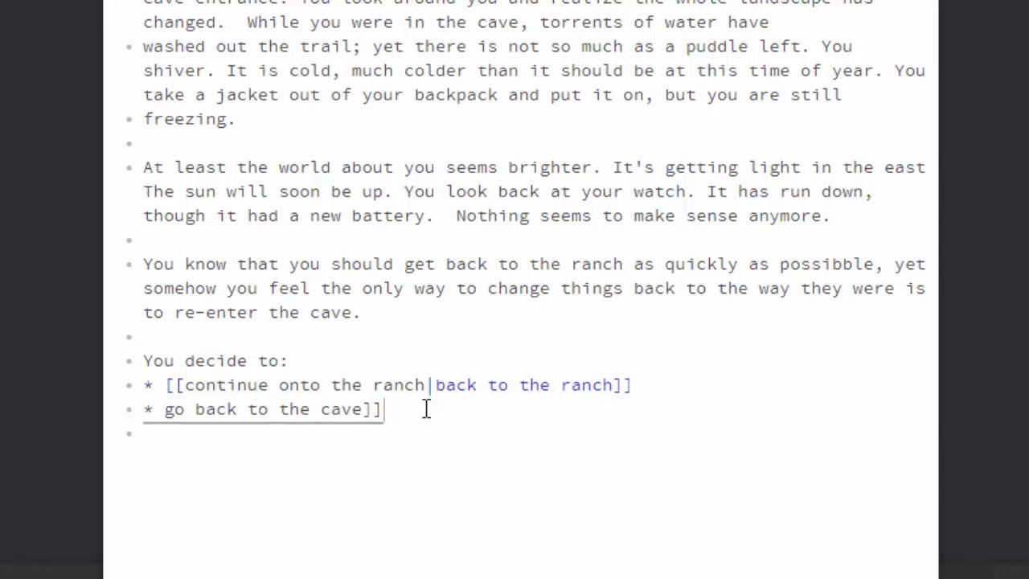
key("Left")
key("Left")
key("Left")
key("Left")
key("Left")
key("Left")
key("Left")
key("Left")
key("Left")
key("Left")
key("Left")
key("Left")
key("Left")
key("Left")
key("Left")
key("Left")
key("Left")
key("Left")
key("Left")
key("Left")
type("[[")
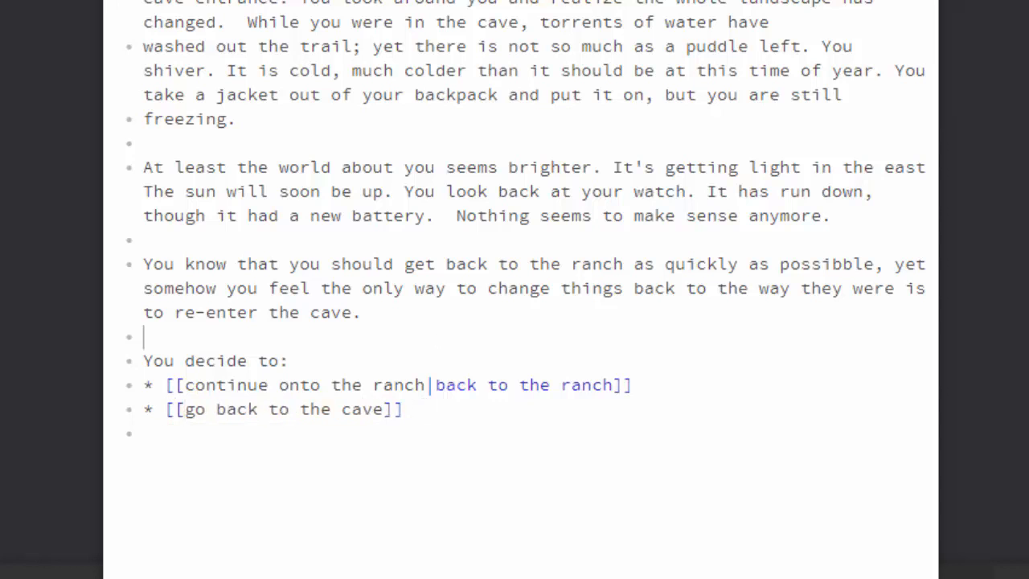
left_click(912, 3)
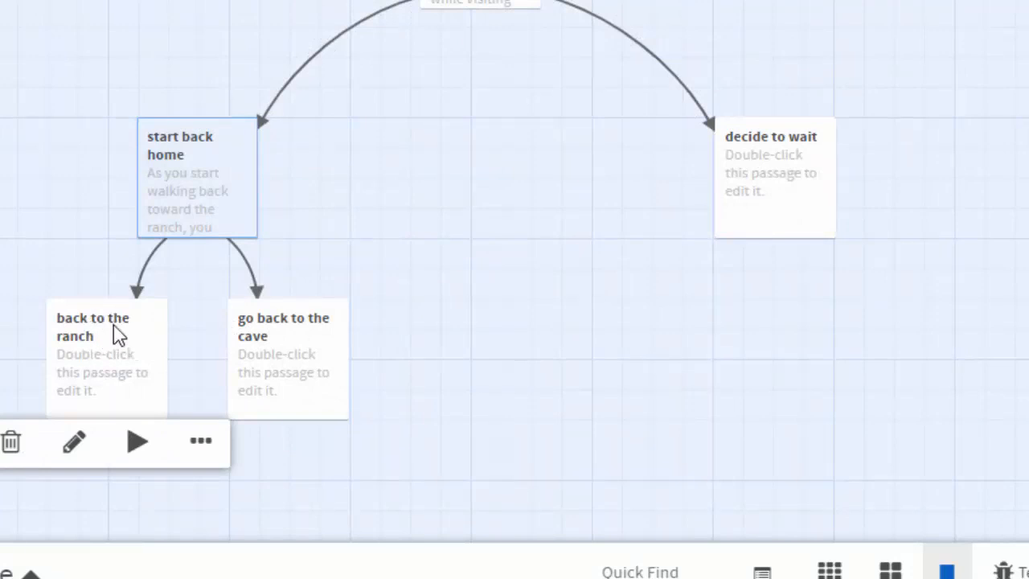
Check the links in the "start back home" passage and spread "back to the ranch" and "go back to the cave" apart below it.
double_click(192, 222)
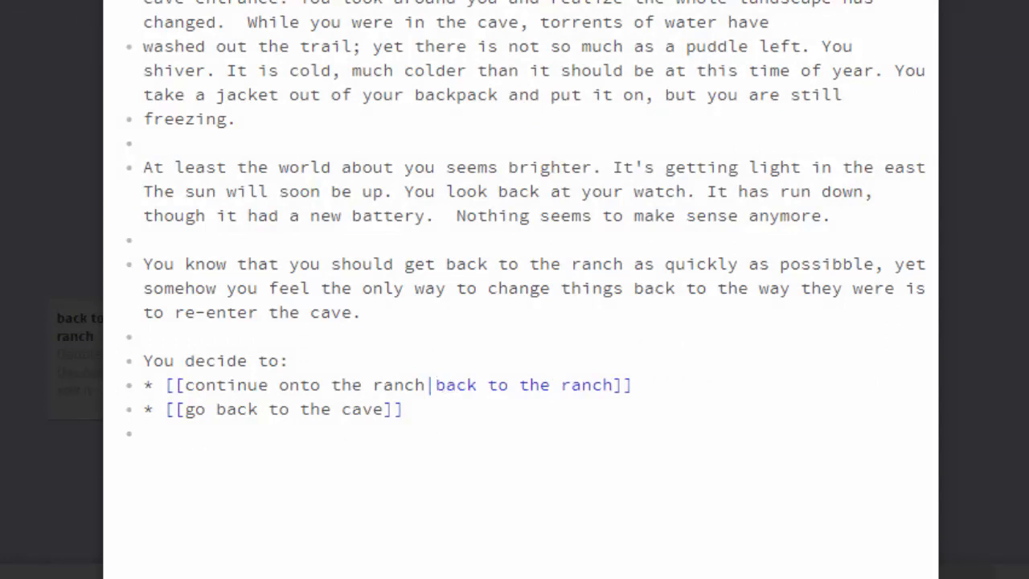
key("Escape")
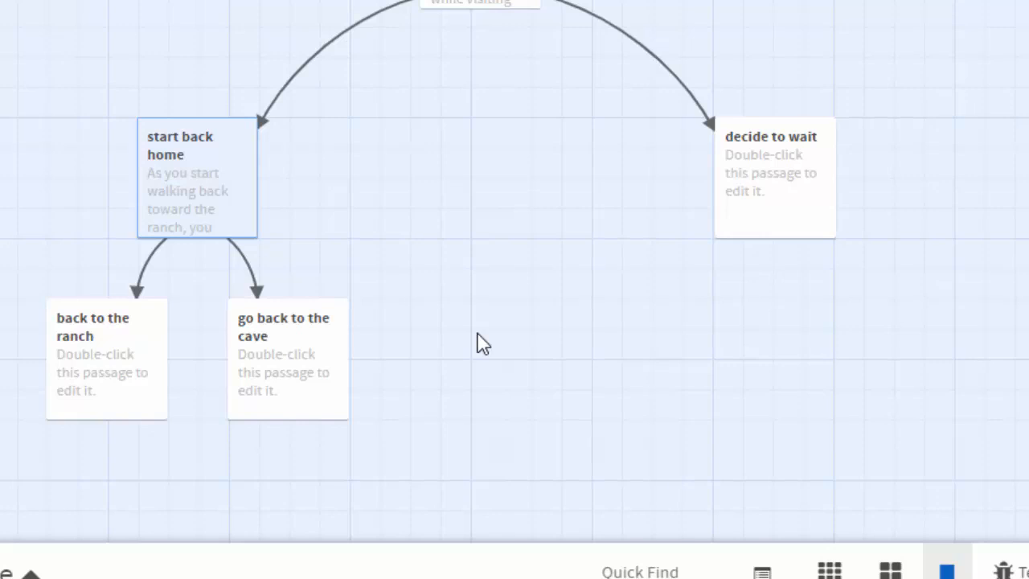
left_click_drag(83, 327, 0, 296)
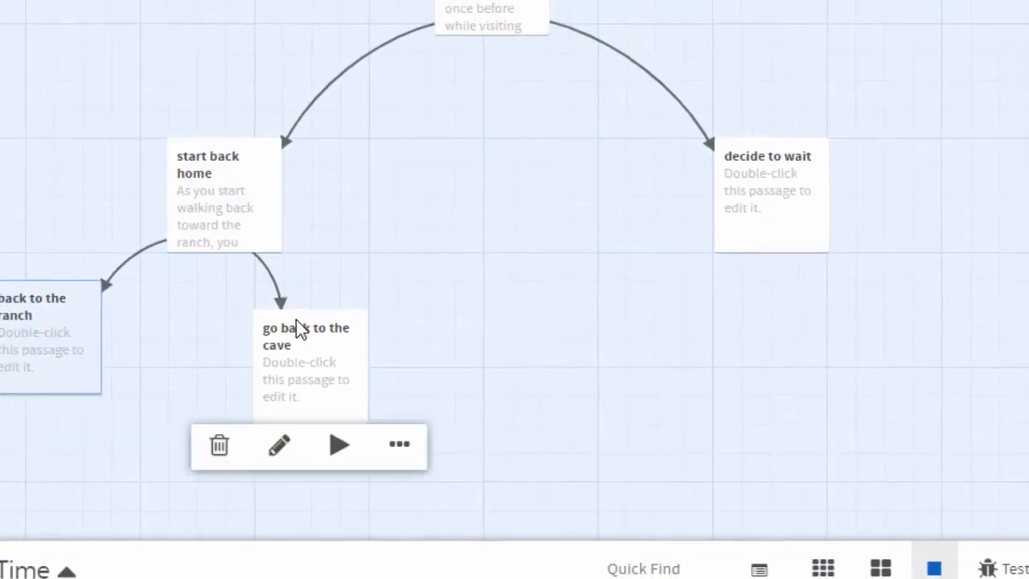
left_click_drag(272, 309, 360, 282)
Test the story from the Beginning passage, follow the "decide to wait" choice and go back one turn.
mouse_move(528, 48)
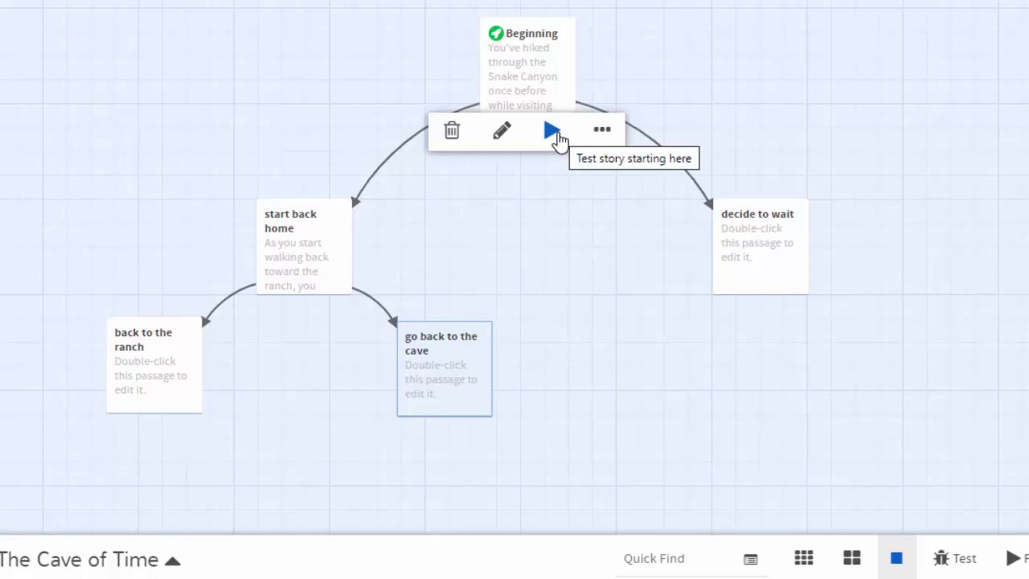
left_click(552, 131)
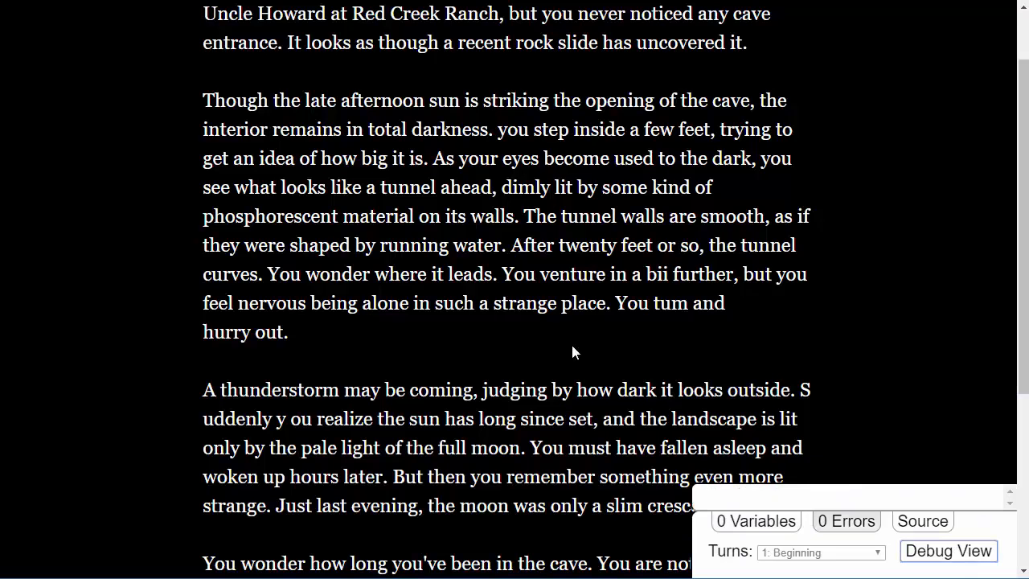
scroll(544, 304, "down", 4)
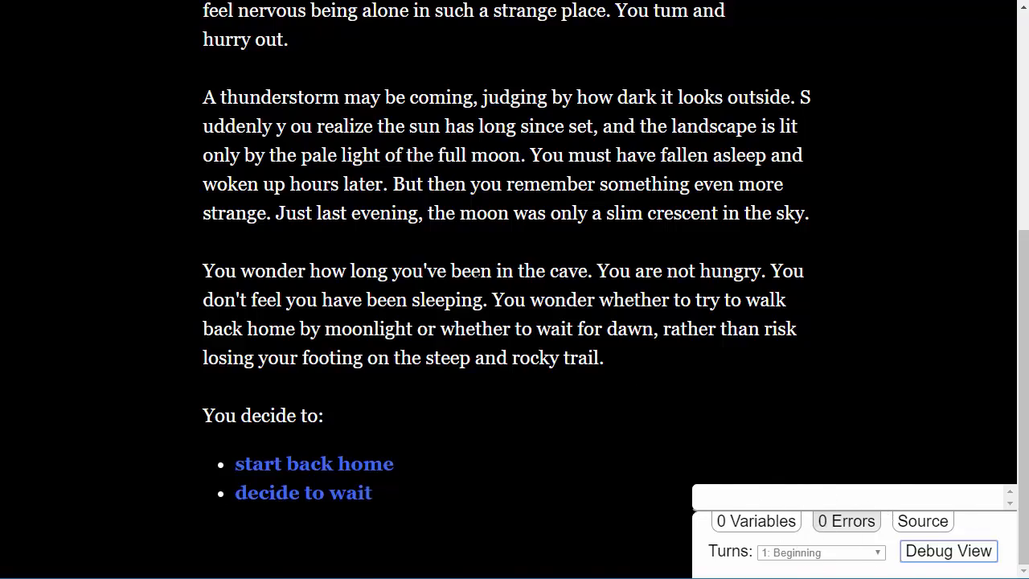
scroll(472, 274, "up", 5)
scroll(375, 209, "down", 5)
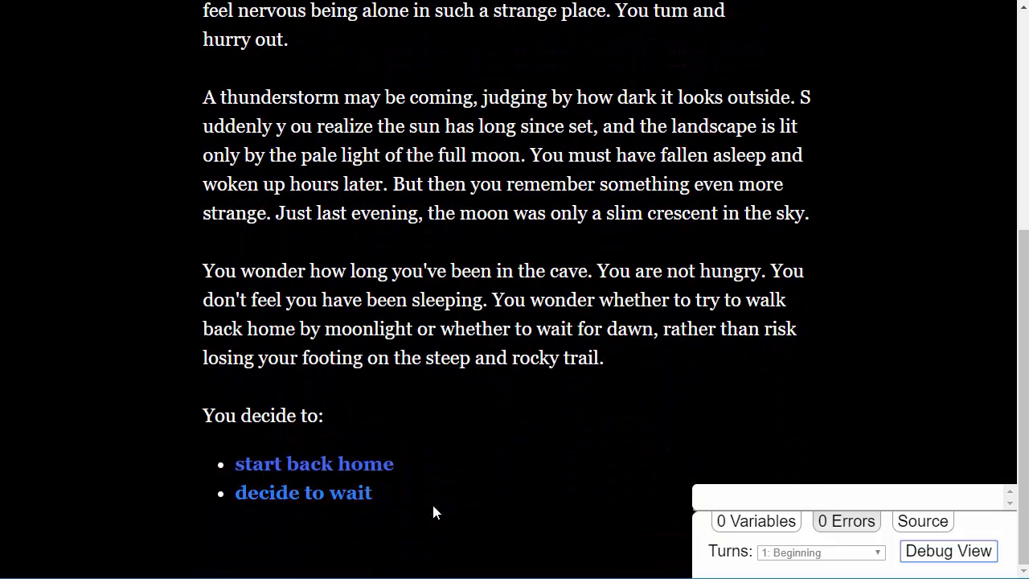
left_click(348, 493)
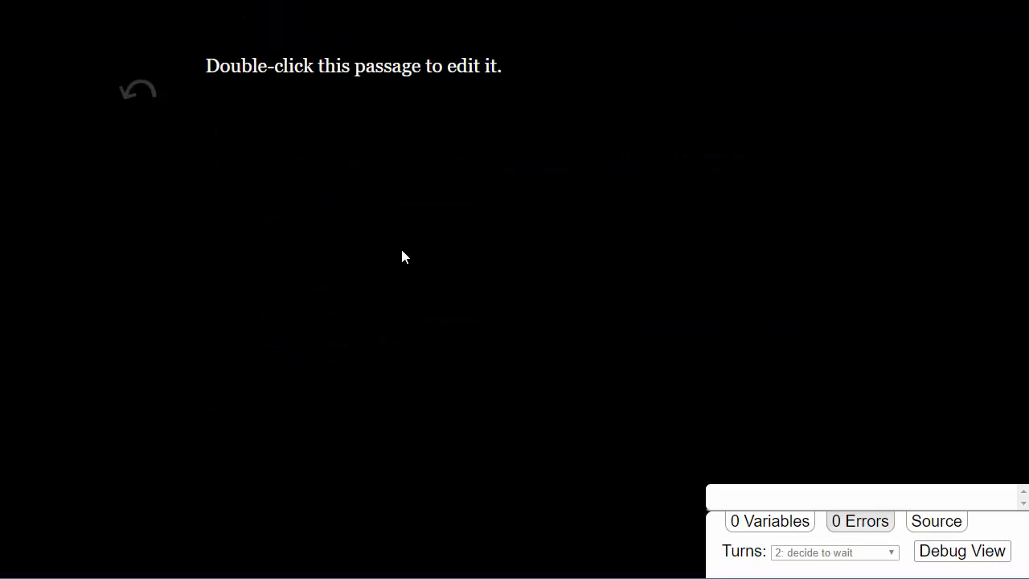
left_click(134, 93)
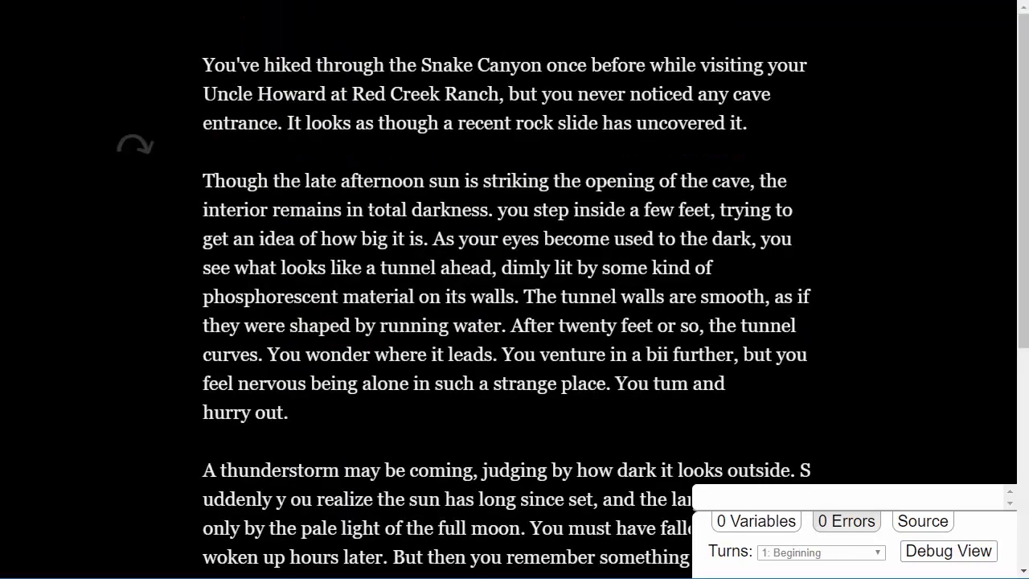
Test the "start back home" choice followed by "continue onto the ranch", and return to the story map.
scroll(306, 234, "down", 5)
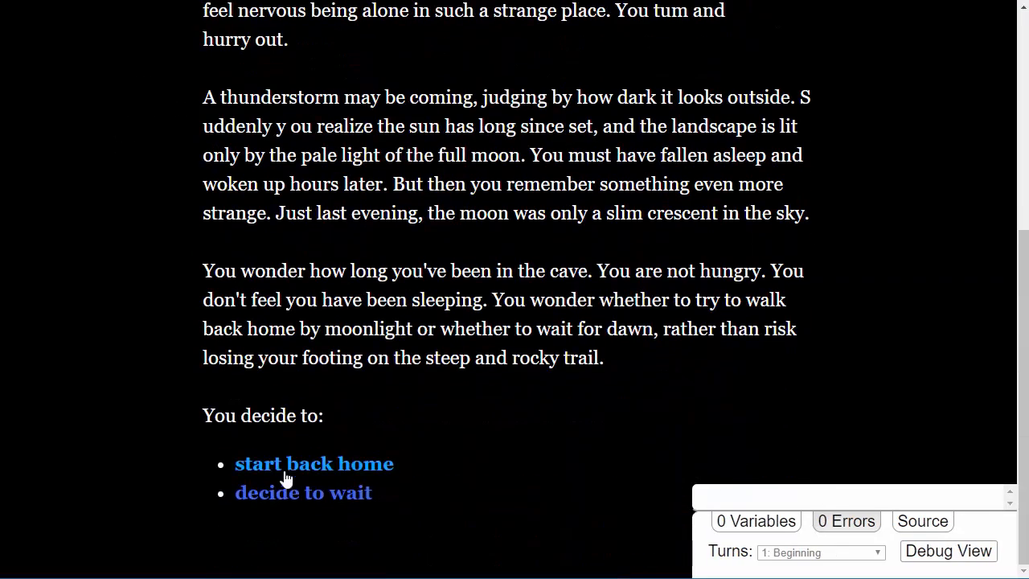
left_click(320, 478)
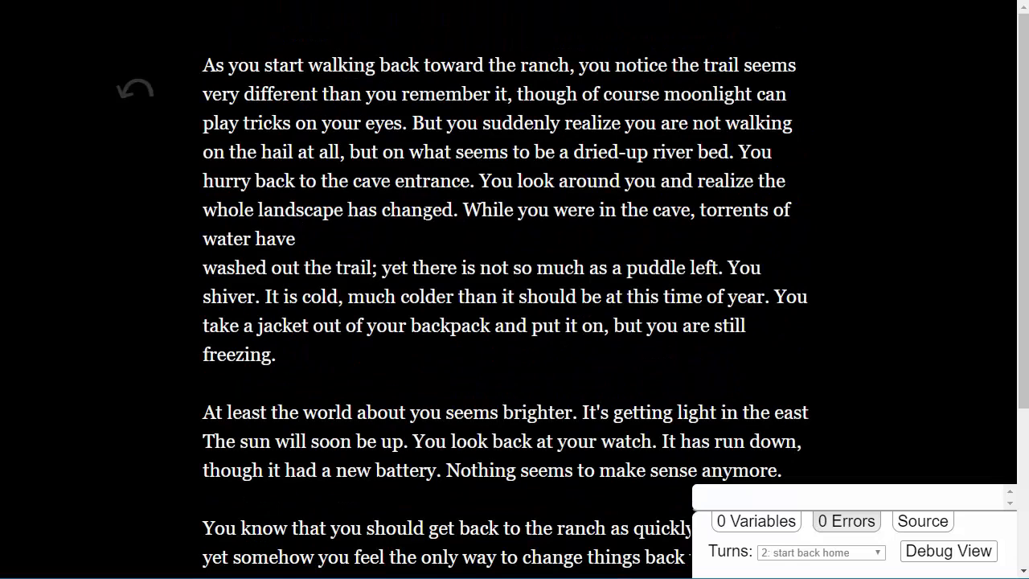
scroll(407, 218, "down", 3)
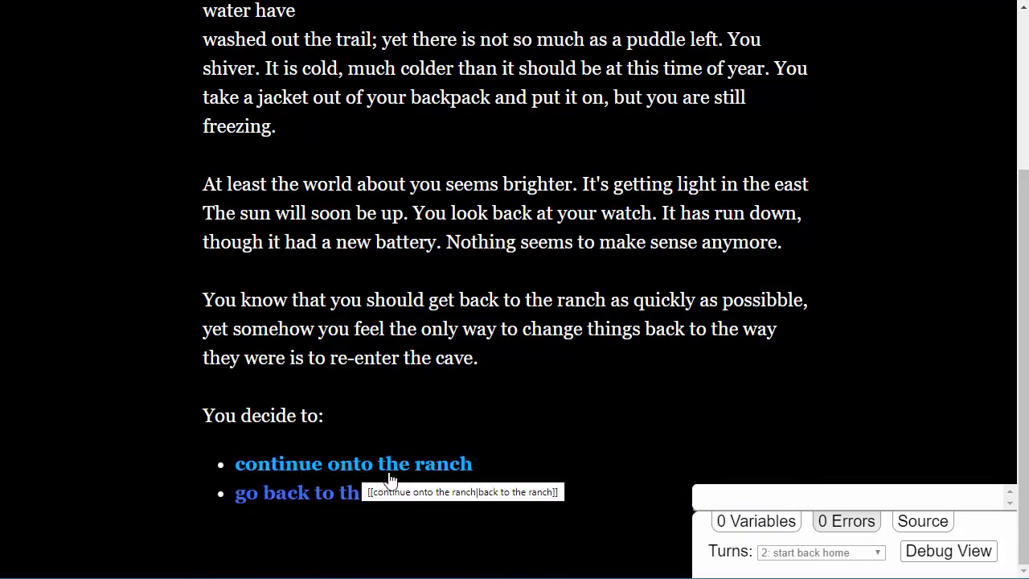
left_click(460, 465)
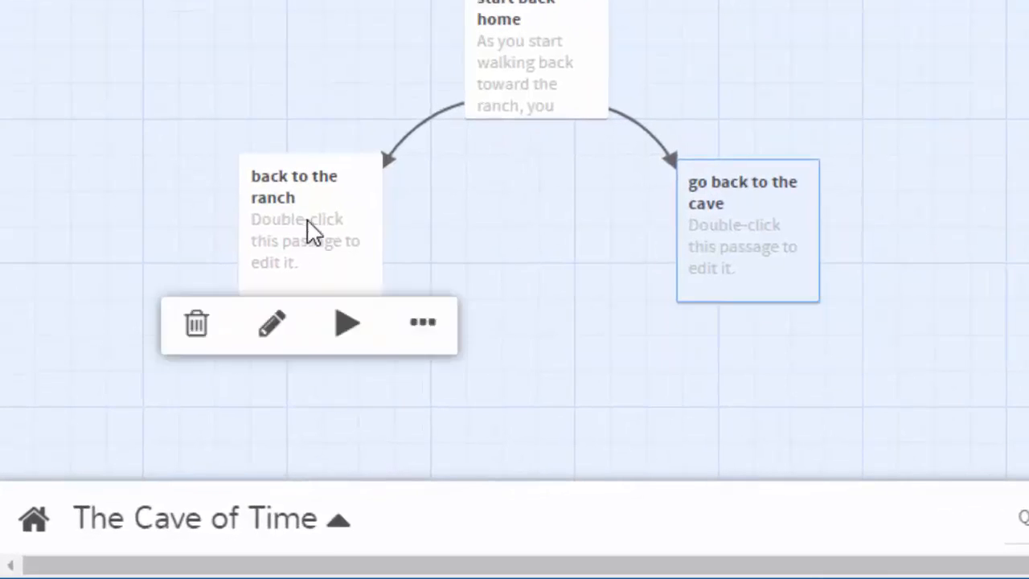
left_click(906, 200)
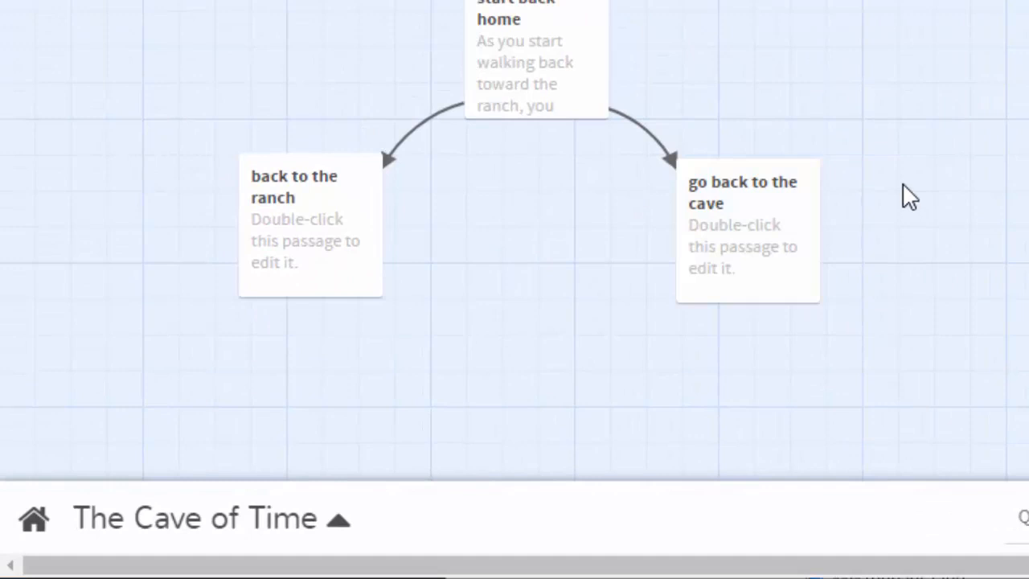
Replace the placeholder text of the "go back to the cave" passage with the copied Lorem ipsum paragraph.
mouse_move(756, 240)
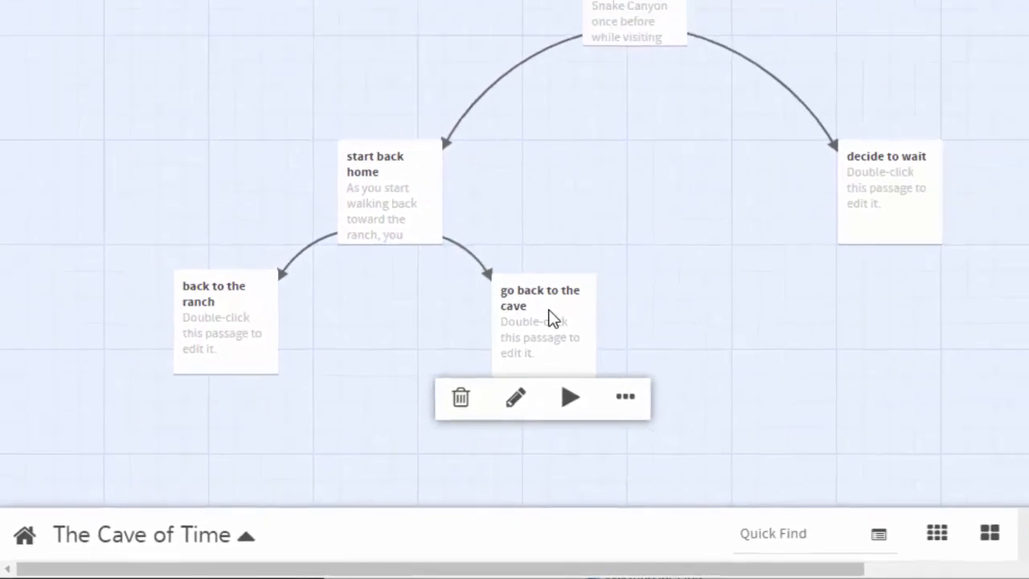
double_click(549, 315)
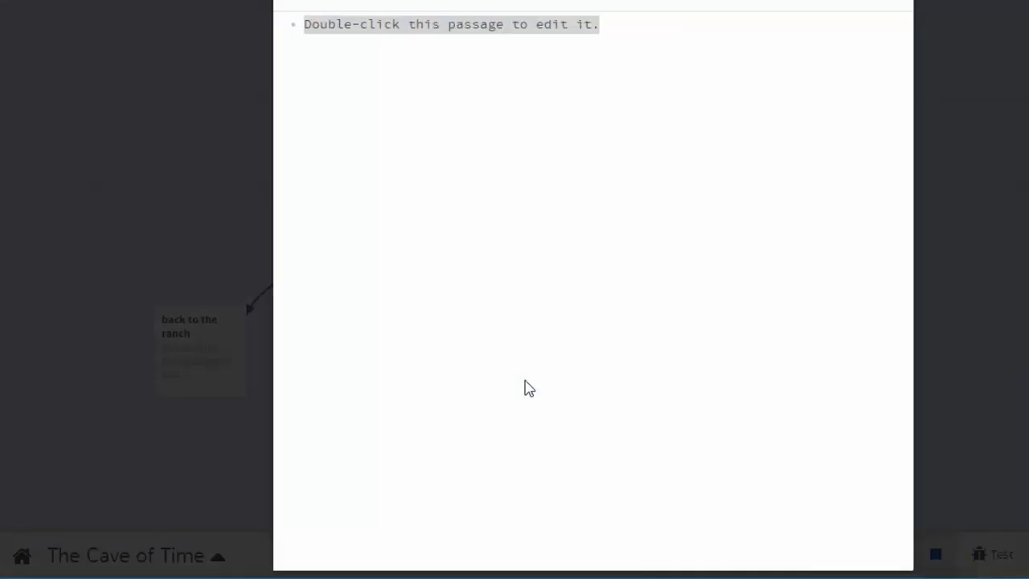
left_click(448, 90)
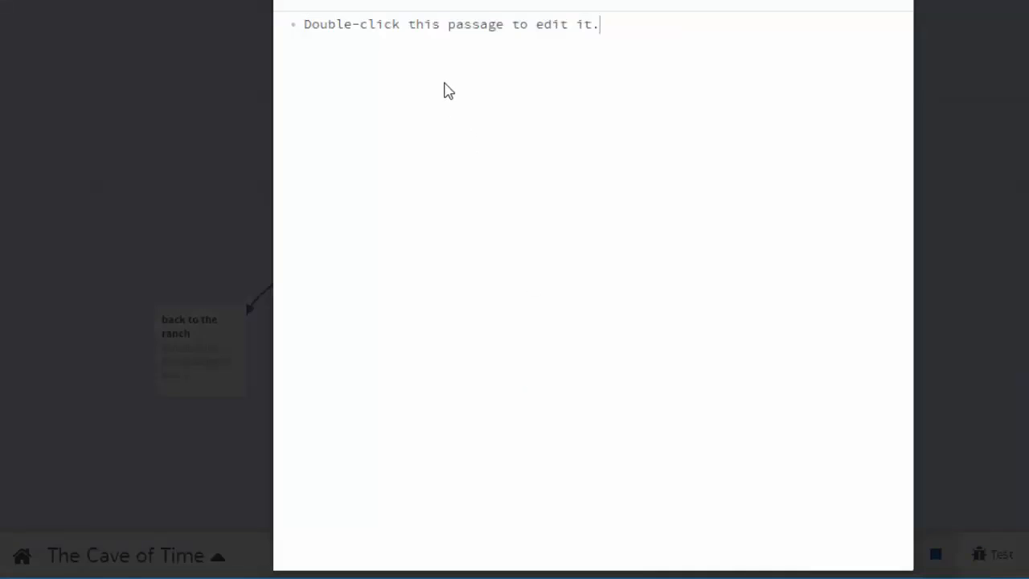
key("ctrl+a")
key("BackSpace")
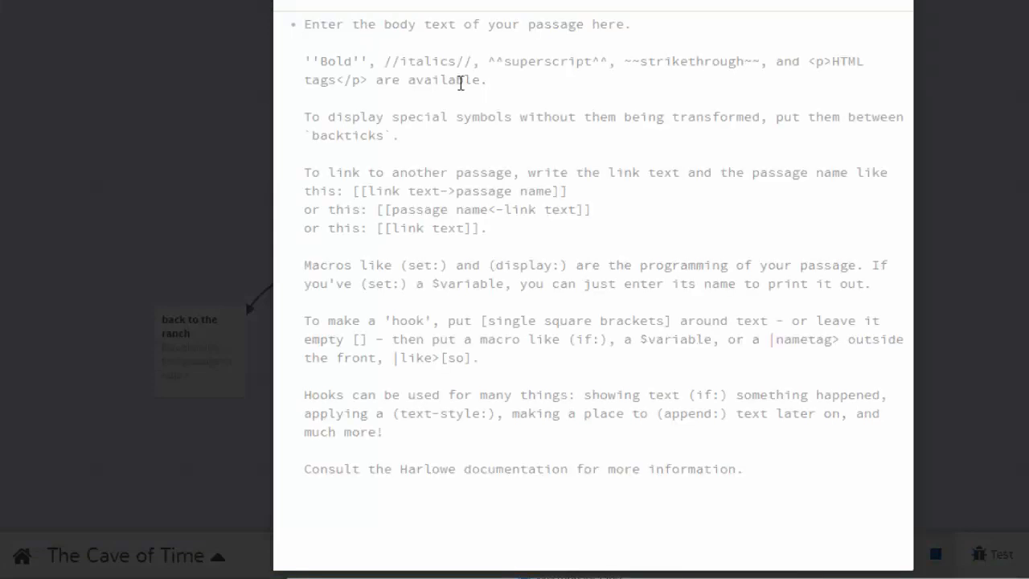
type("Lorem ipsum dolor sit amet, consectetur adipiscing elit, sed do eiusmod tempor incididunt ut labore et dolore magna aliqua. Ut enim ad minim veniam, quis nostrud exercitation ullamco laboris nisi ut aliquip ex ea commodo consequat. Duis aute irure dolor in reprehenderit in voluptate velit esse cillum dolore eu fugiat nulla pariatur. Excepteur sint occaecat cupidatat non proident, sunt in culpa qui officia deserunt mollit anim id est laborum.")
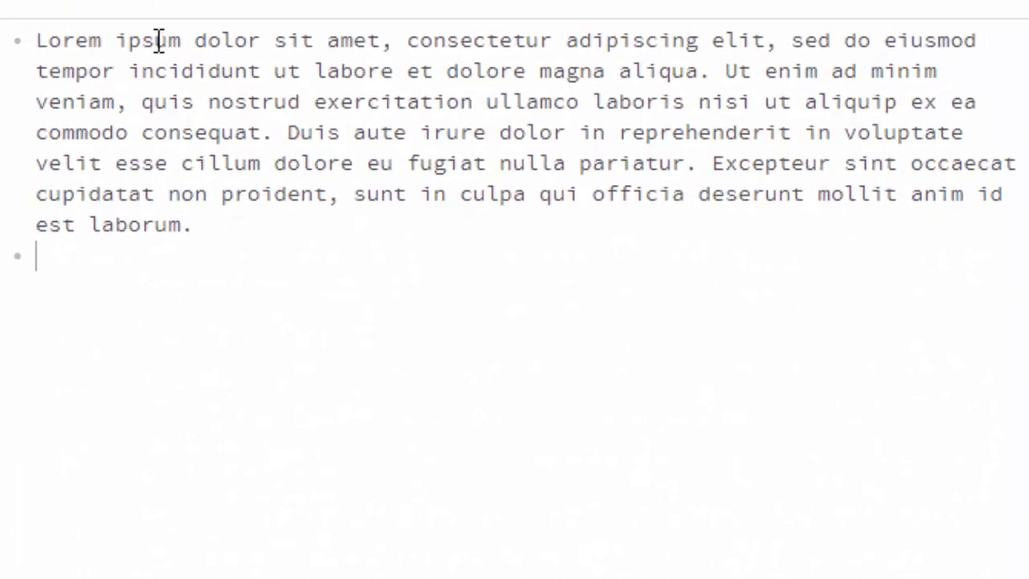
Below the Lorem ipsum text, add the double-bracketed links "Take the left tunnel" and "Take the right tunnel" on separate lines.
key("Return")
type("[[Take the l")
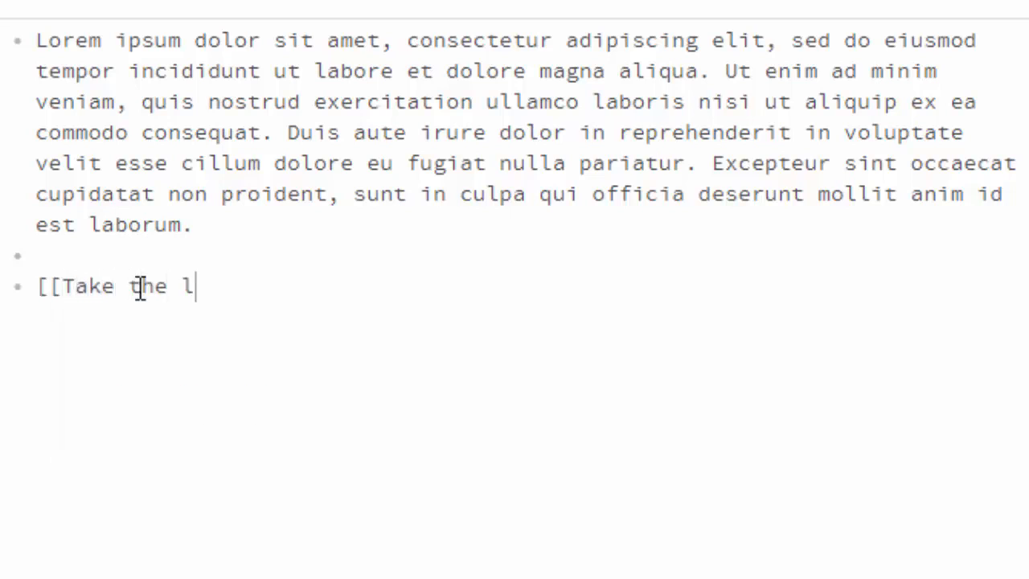
type("eft tunnel]]")
key("Return")
type("[[Take the right tunnel]]")
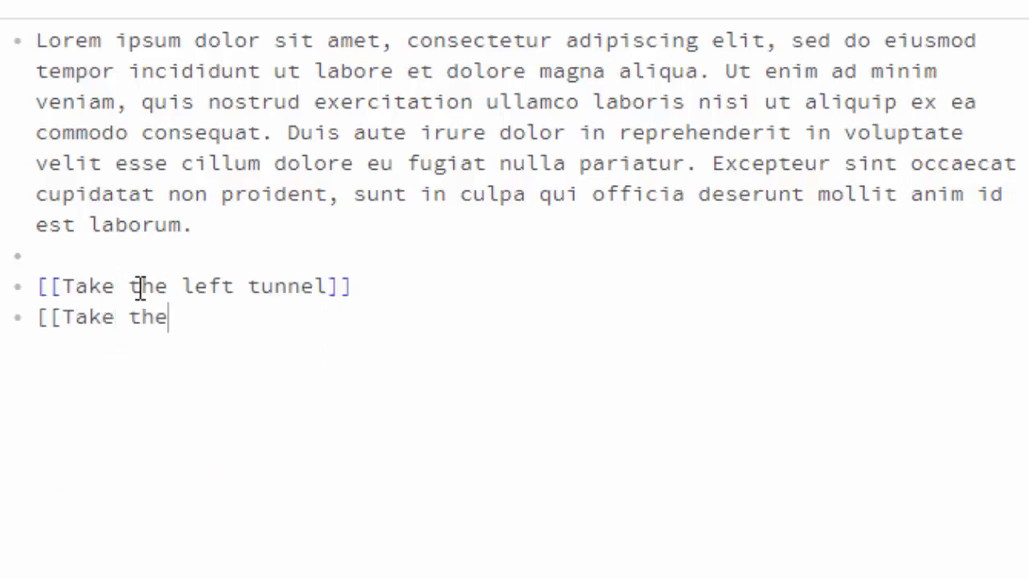
Add a third double-bracketed link, "walk back outide", and close the "go back to the cave" passage.
key("Return")
type("[[")
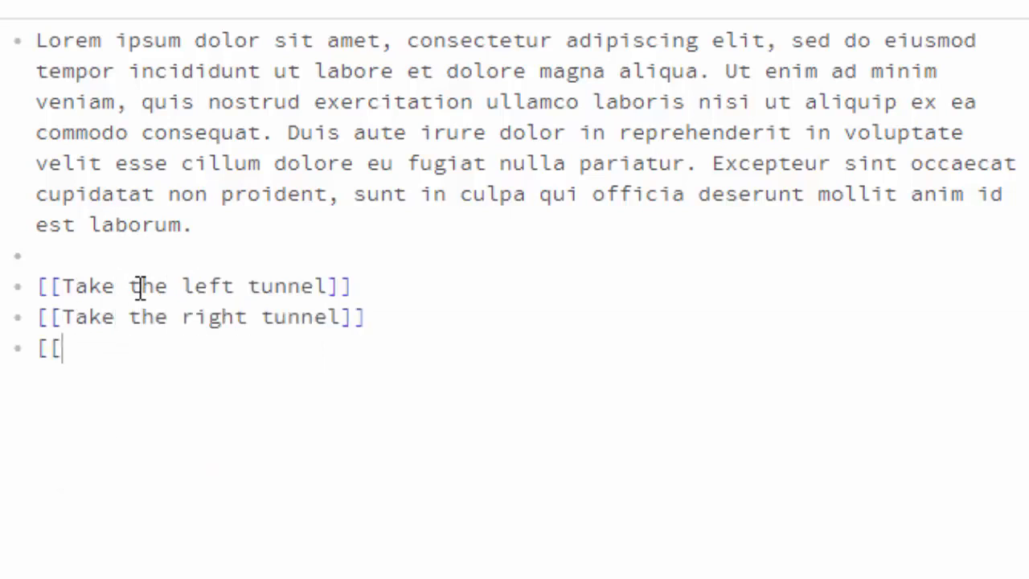
type("w")
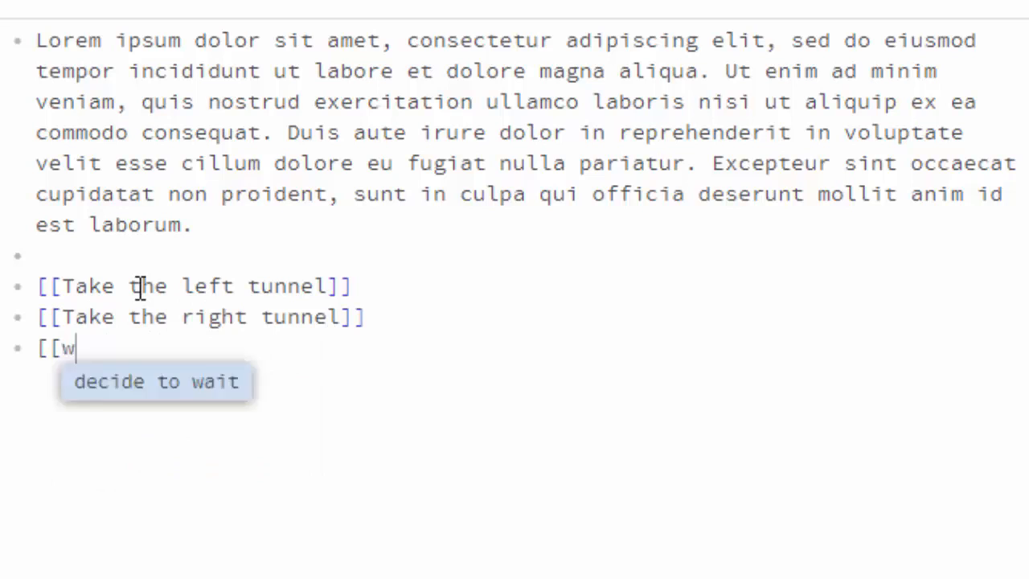
type("alk back outi")
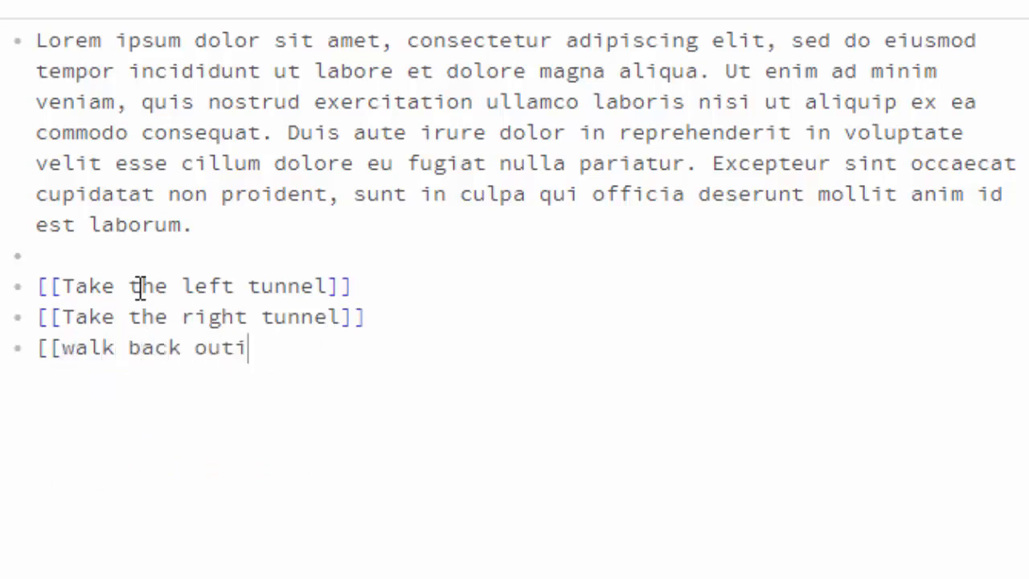
type("de]]")
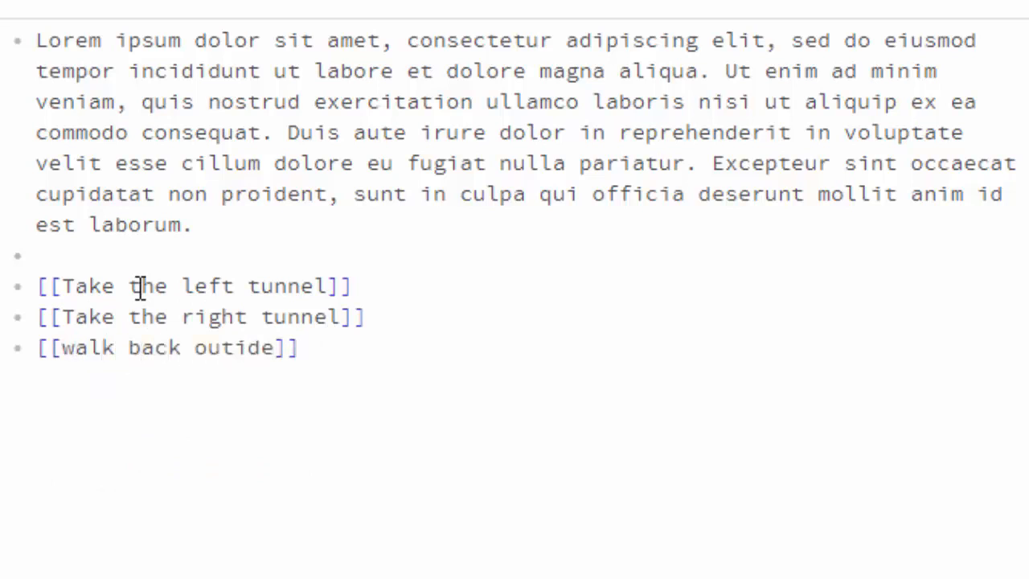
left_click(231, 223)
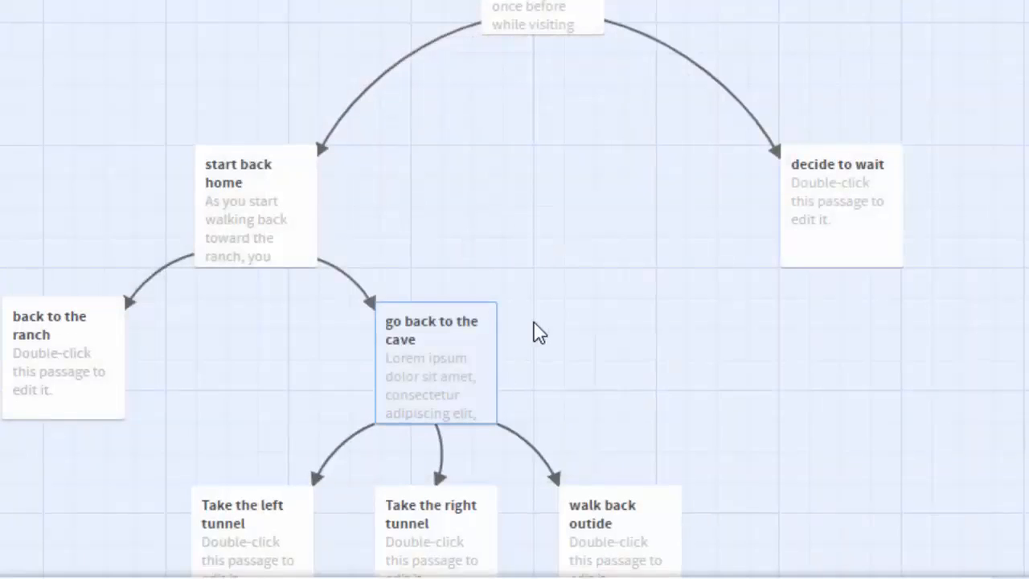
Replace the placeholder text of the "walk back outide" passage with the Lorem ipsum paragraph and close it.
scroll(527, 318, "down", 1)
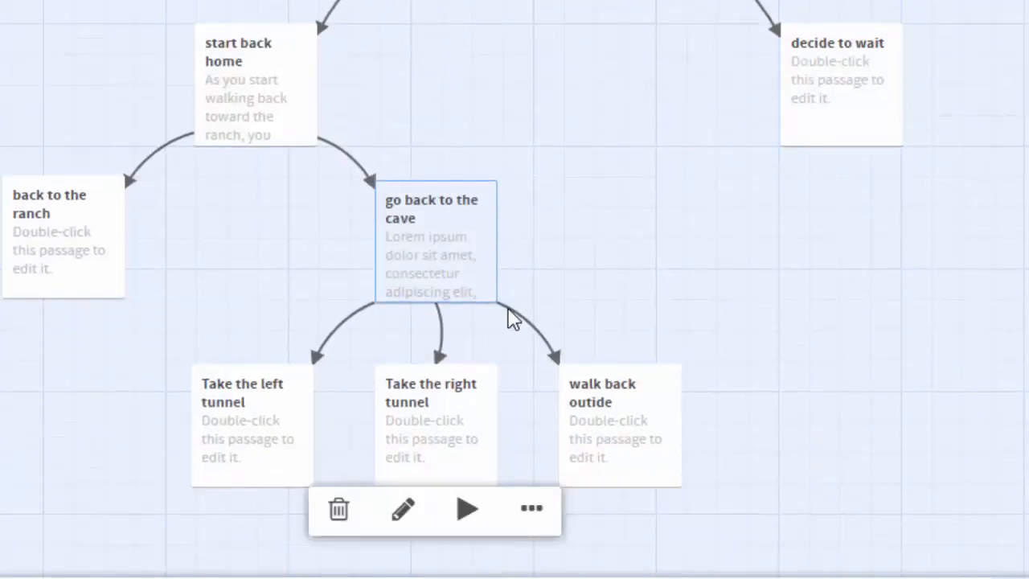
left_click(630, 402)
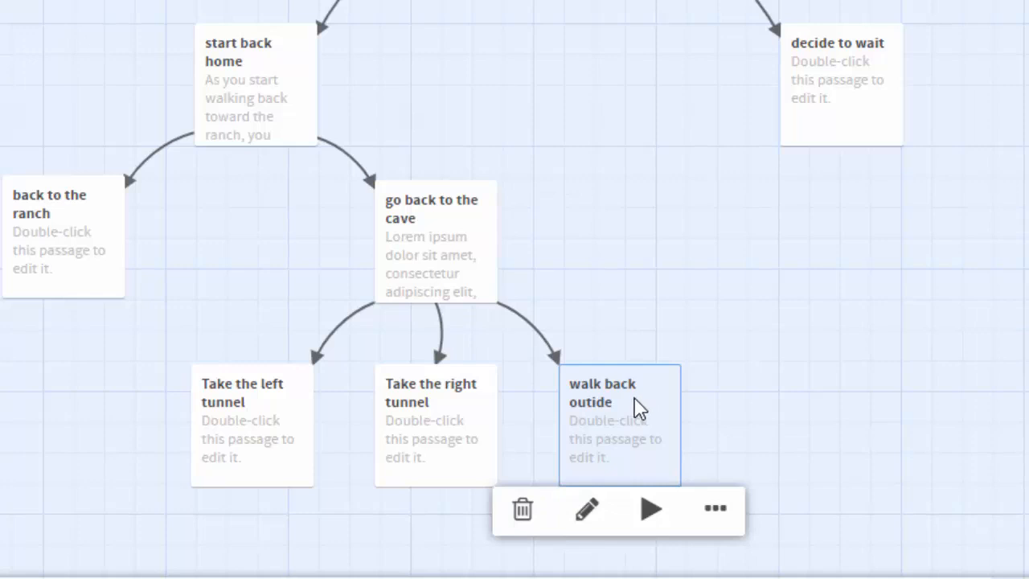
mouse_move(267, 45)
mouse_move(455, 319)
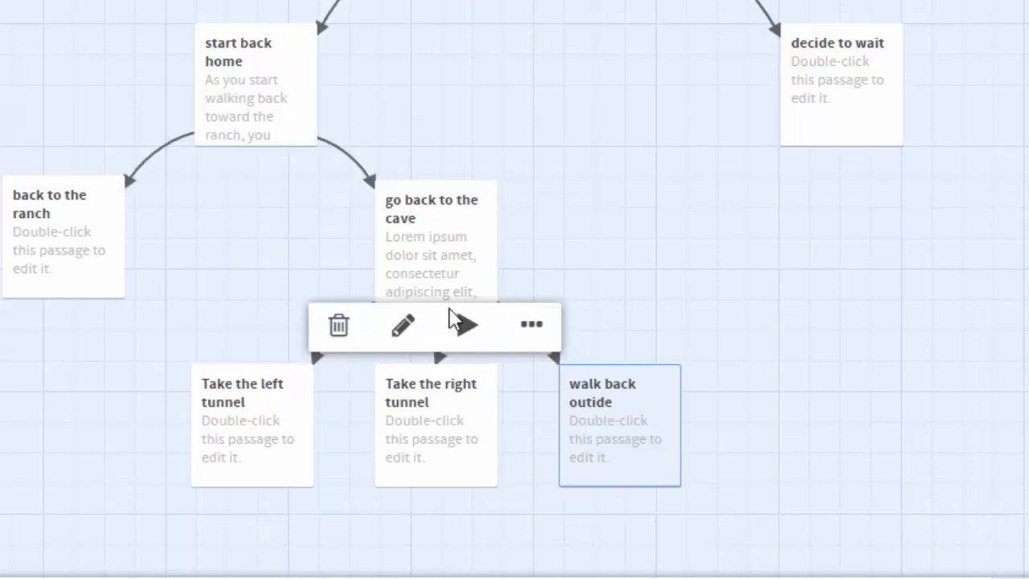
double_click(634, 427)
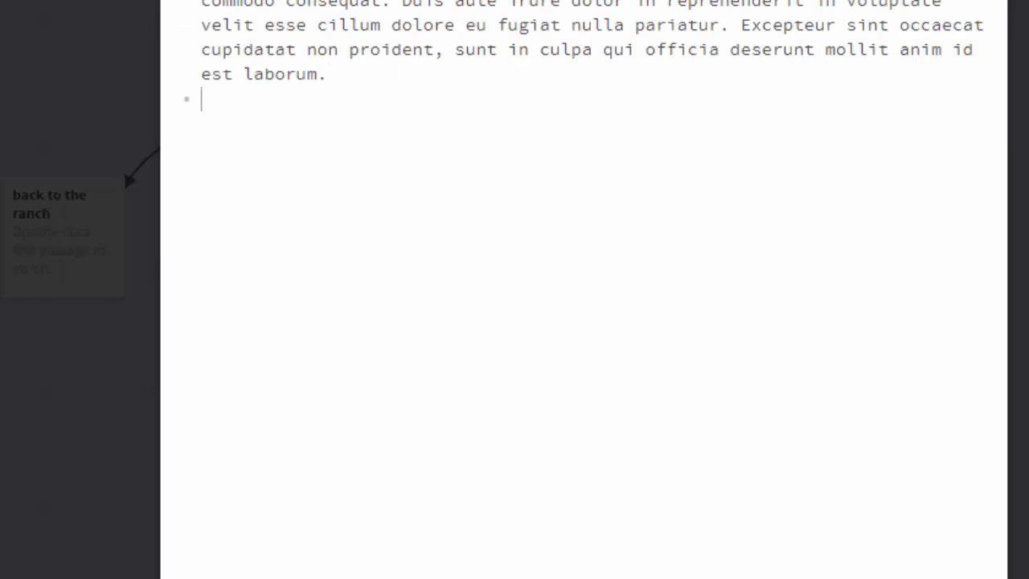
key("Escape")
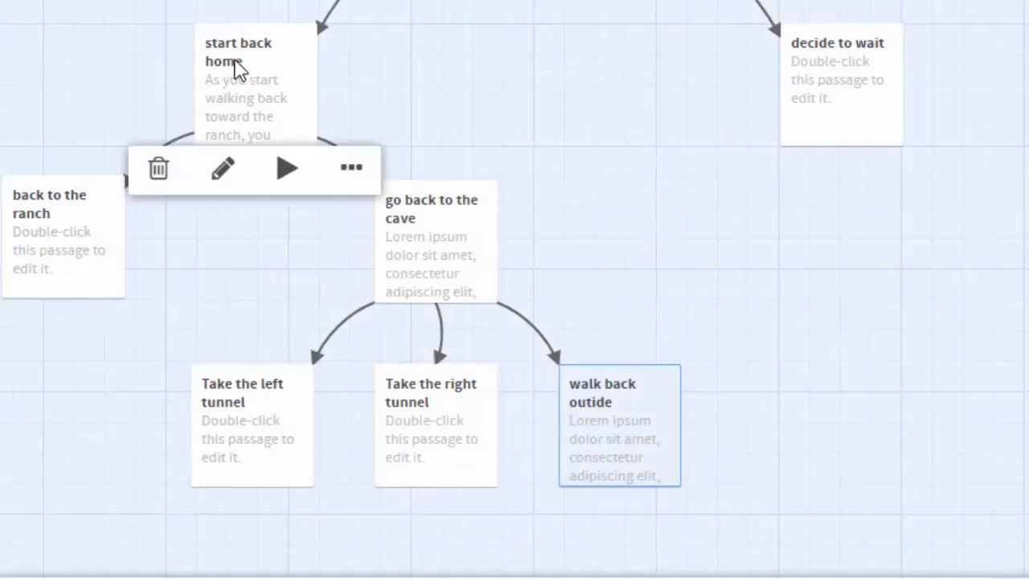
Reopen the "walk back outide" passage and add a link to the existing "start back home" passage below its text.
double_click(624, 427)
key("Return")
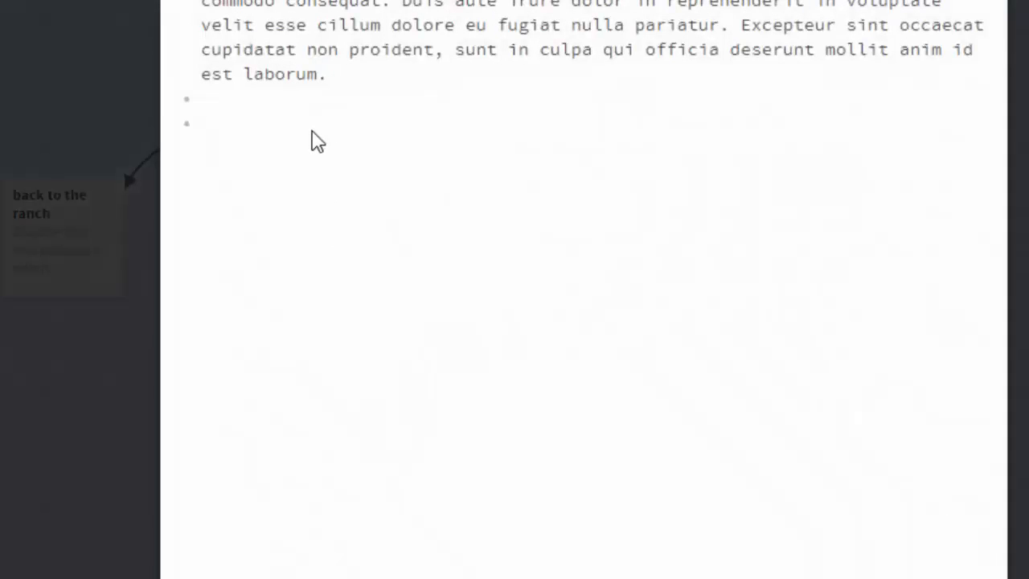
type("[[Start")
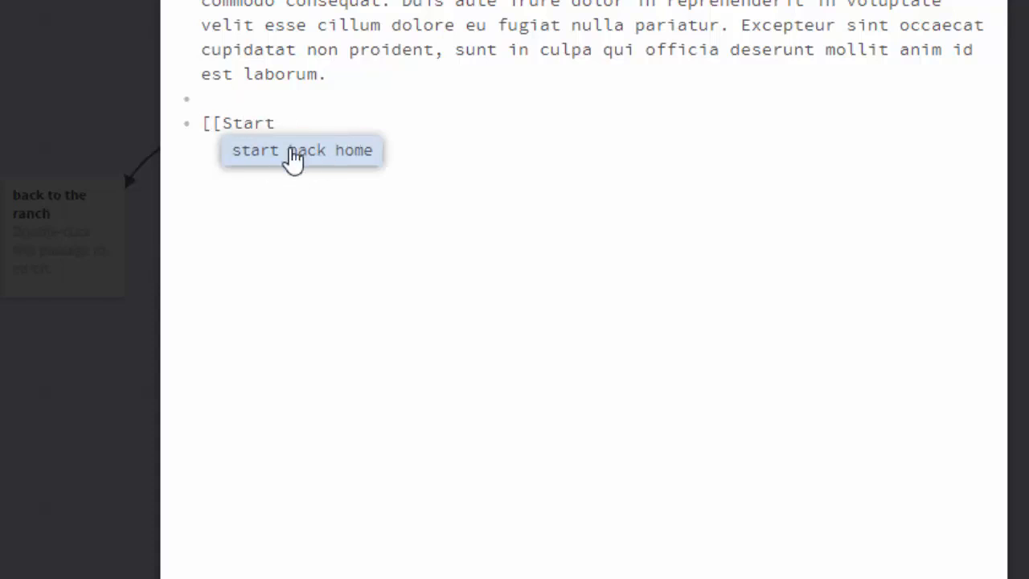
left_click(330, 156)
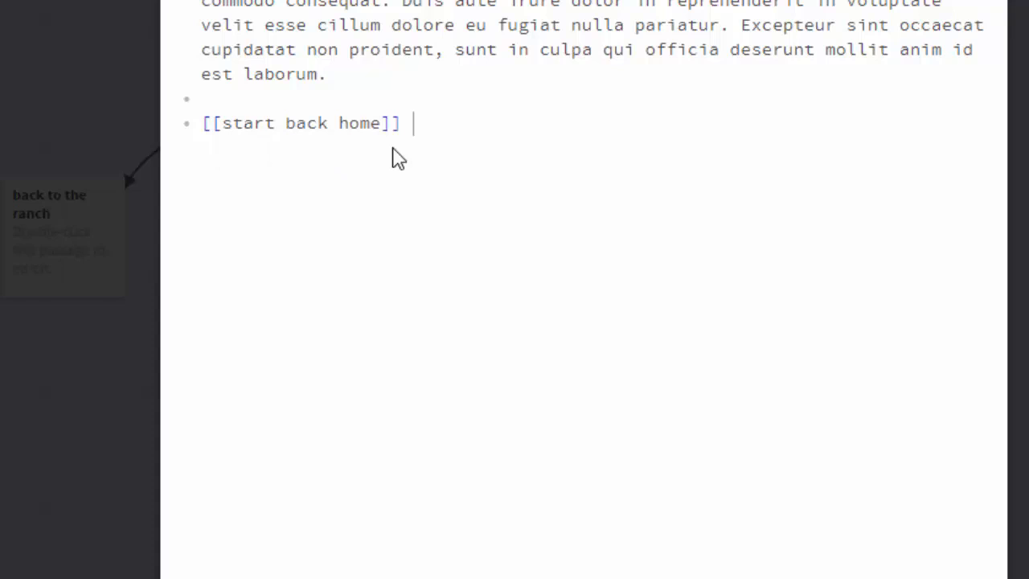
Give the "start back home" link the display text "leave the cave", separated from the target by a pipe, and close the passage.
left_click(222, 124)
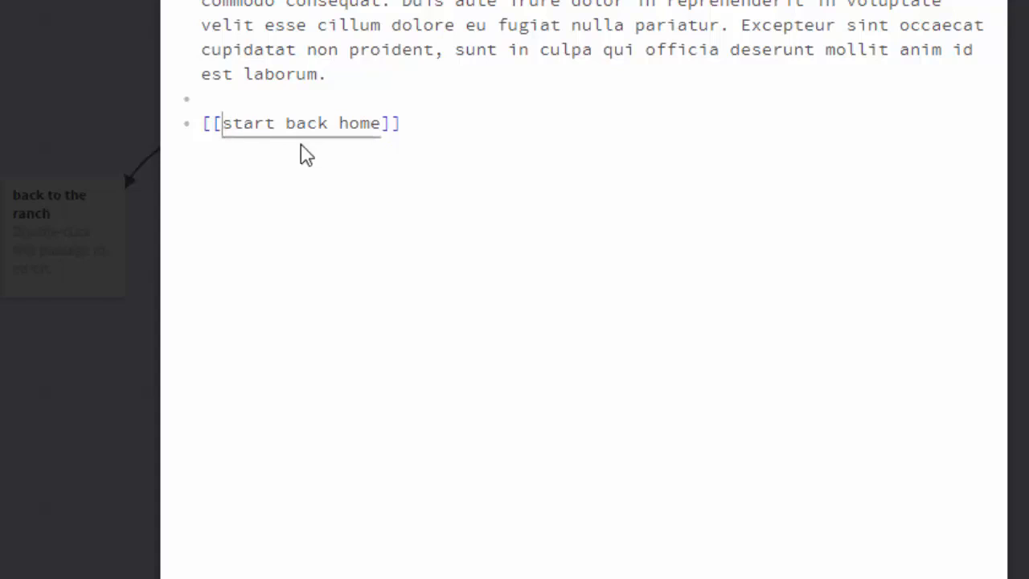
type("leave the ca")
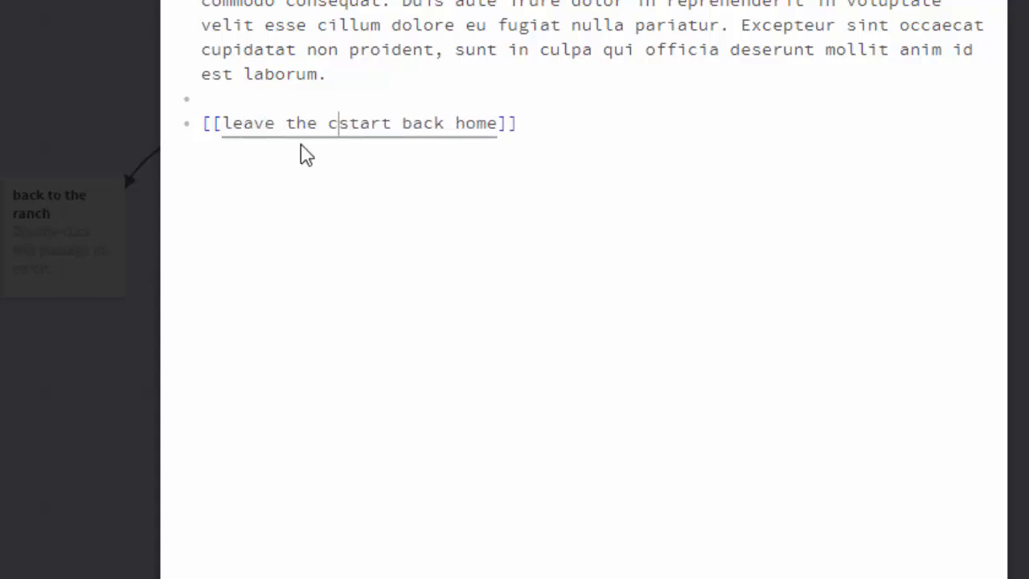
type("ve|")
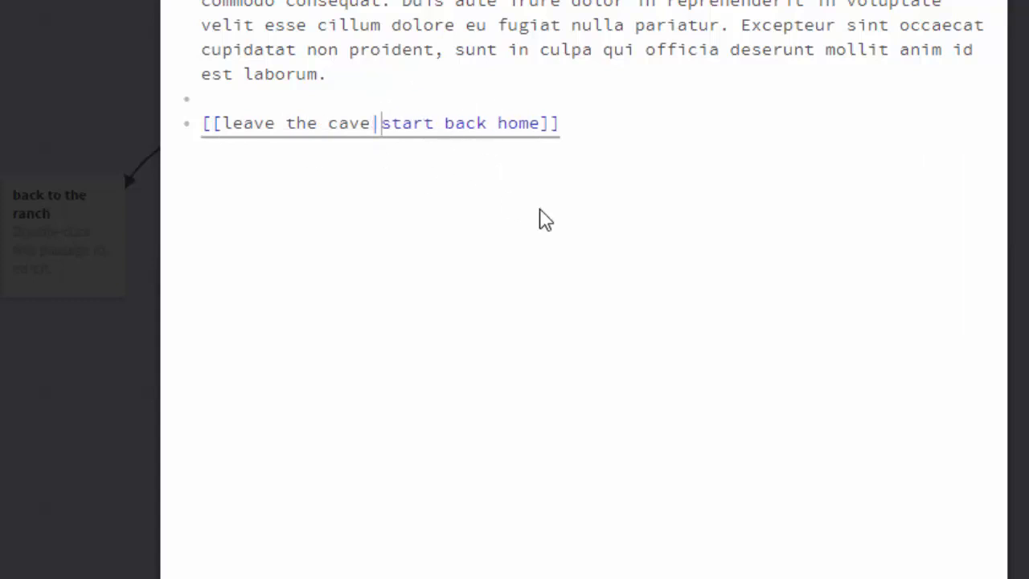
left_click(994, 1)
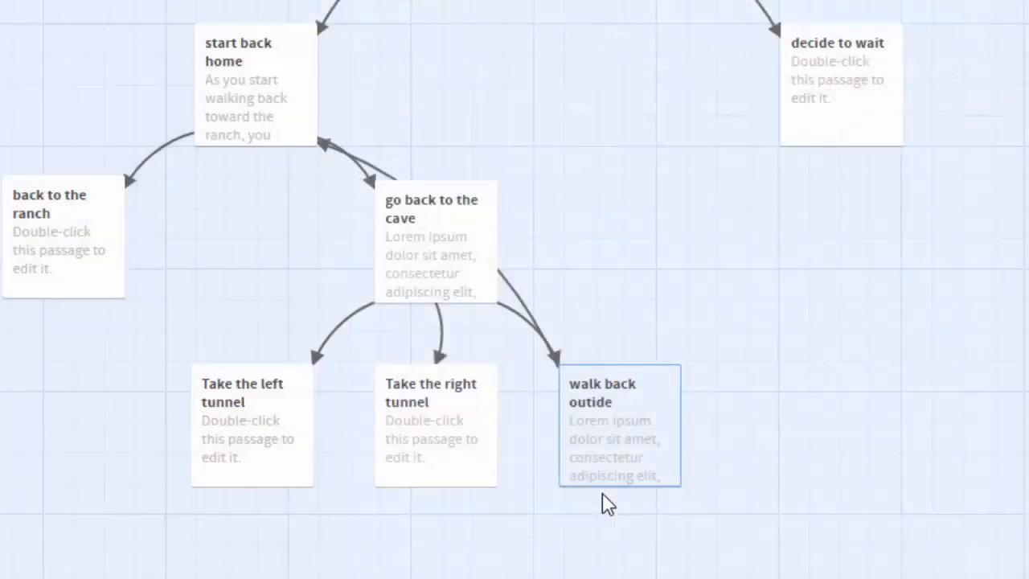
Move the "walk back outide" passage up between "start back home" and "decide to wait", and check its text.
mouse_move(623, 415)
left_click_drag(627, 426, 650, 137)
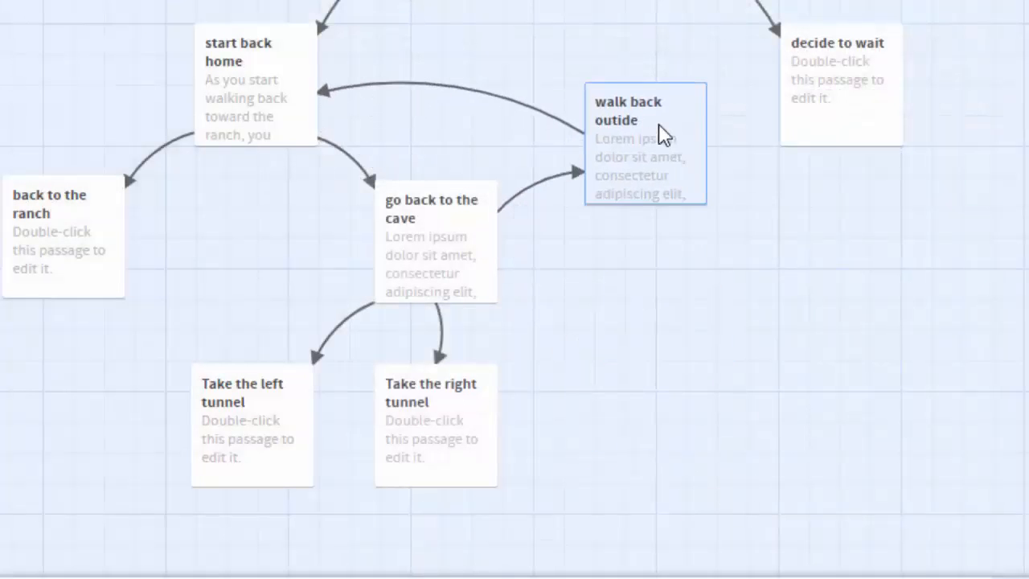
double_click(666, 133)
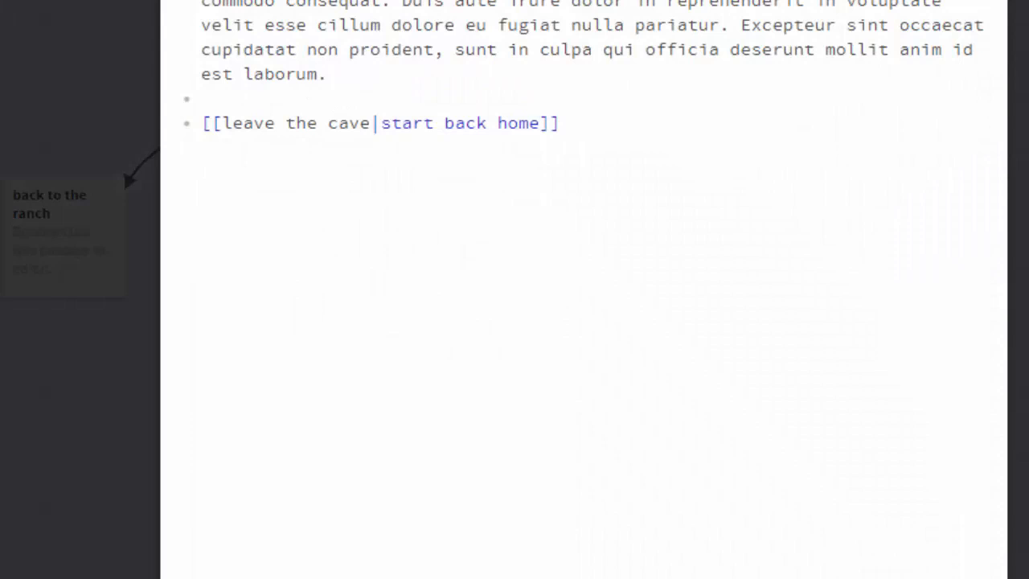
key("Escape")
Test the story from the "walk back outide" passage, follow its "leave the cave" link, and close the test.
left_click(668, 226)
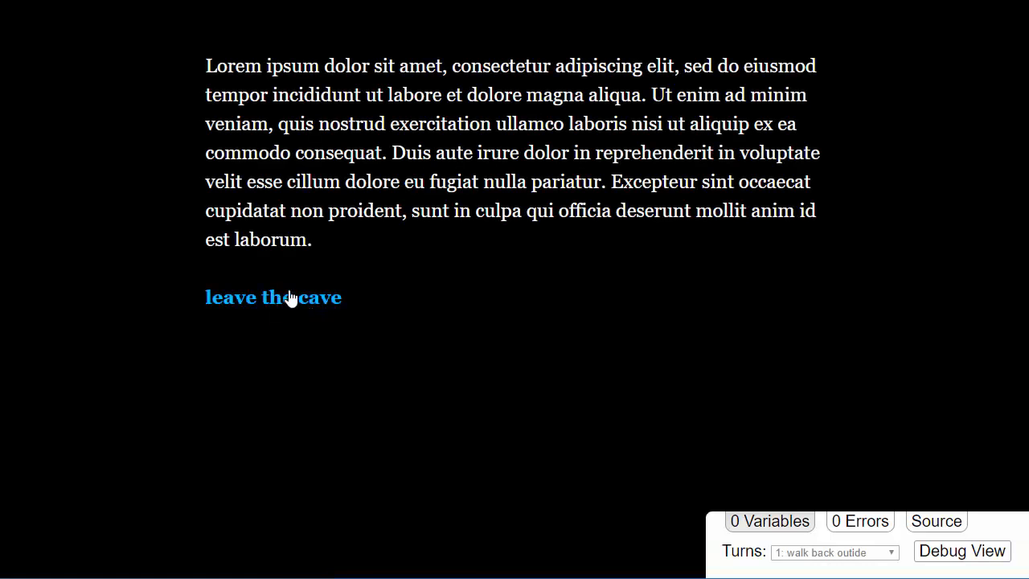
left_click(288, 303)
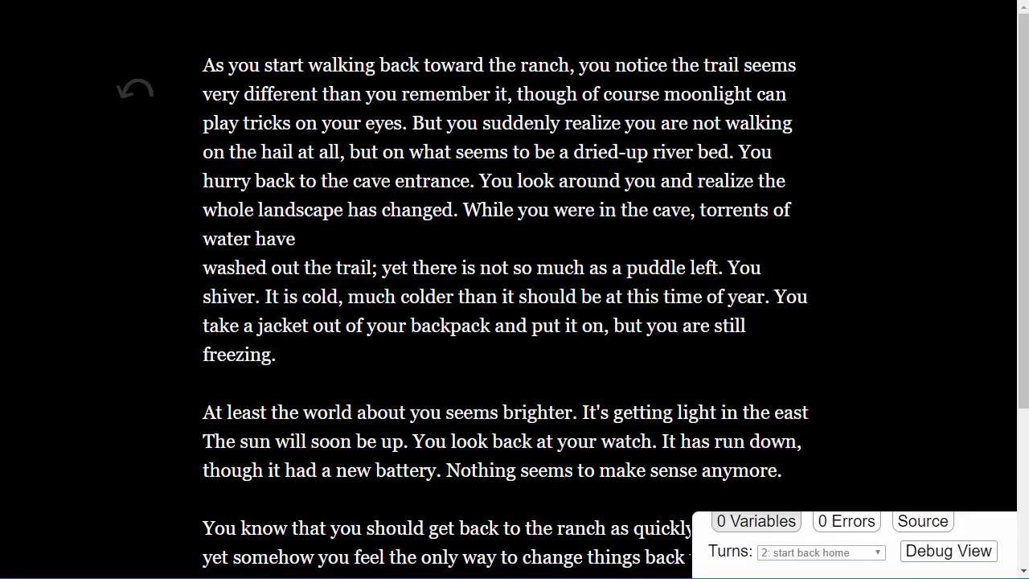
key("ctrl+w")
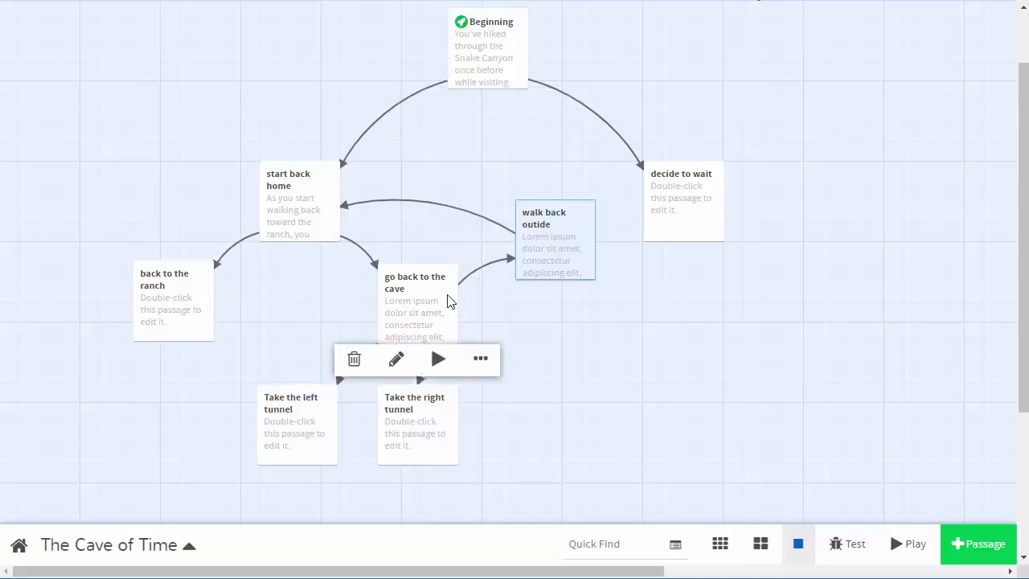
Arrange "go back to the cave" under "start back home", the two tunnel passages below it, and "walk back outide" close beside them.
mouse_move(432, 293)
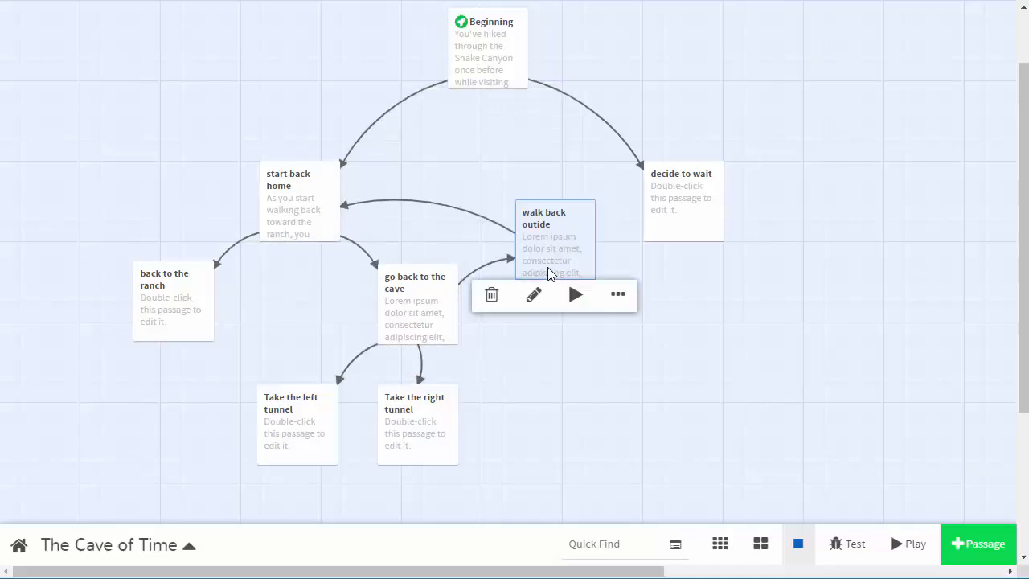
left_click_drag(398, 303, 316, 310)
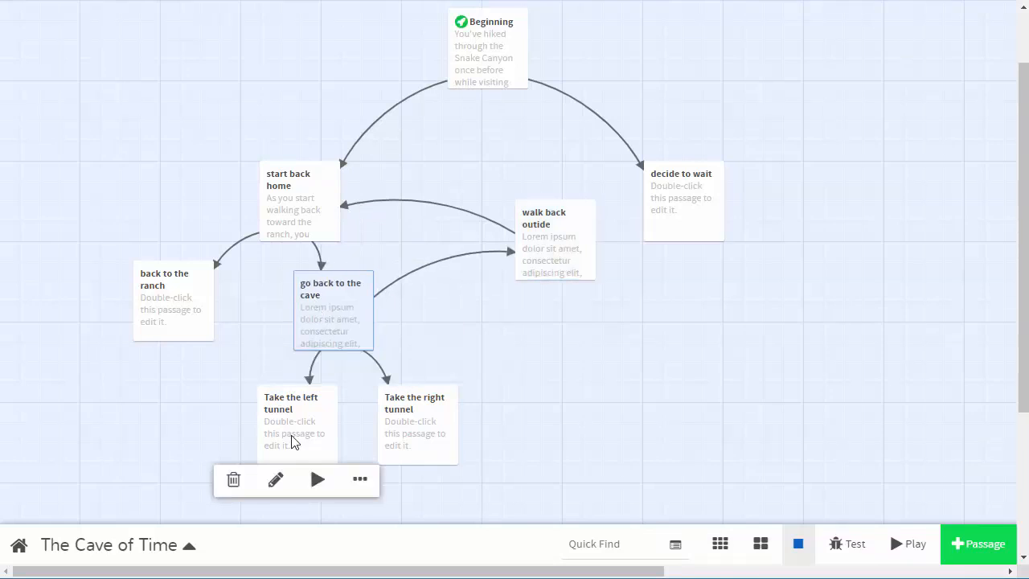
left_click_drag(322, 441, 223, 490)
left_click_drag(420, 439, 368, 475)
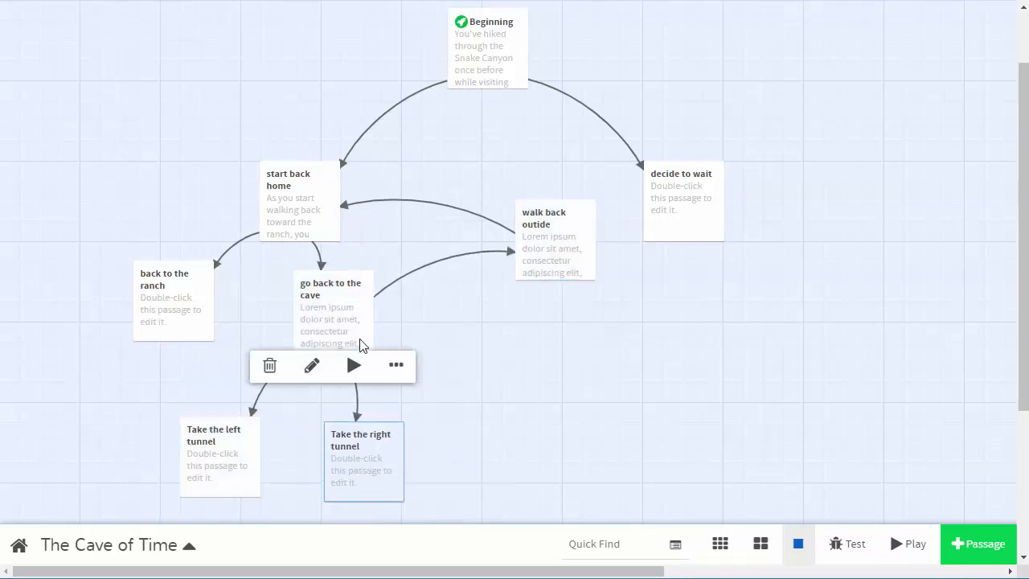
left_click_drag(329, 317, 290, 314)
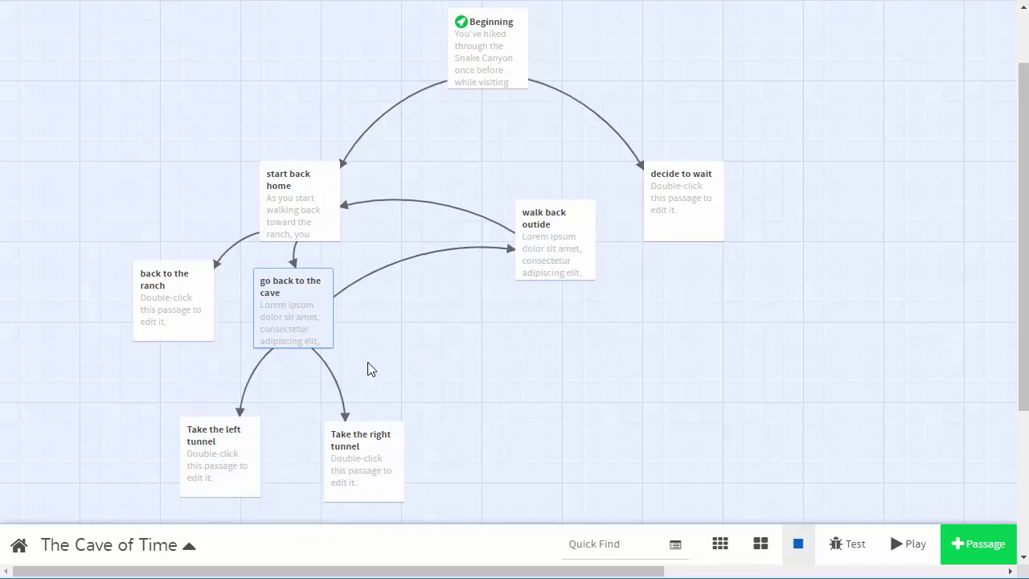
left_click_drag(533, 236, 419, 272)
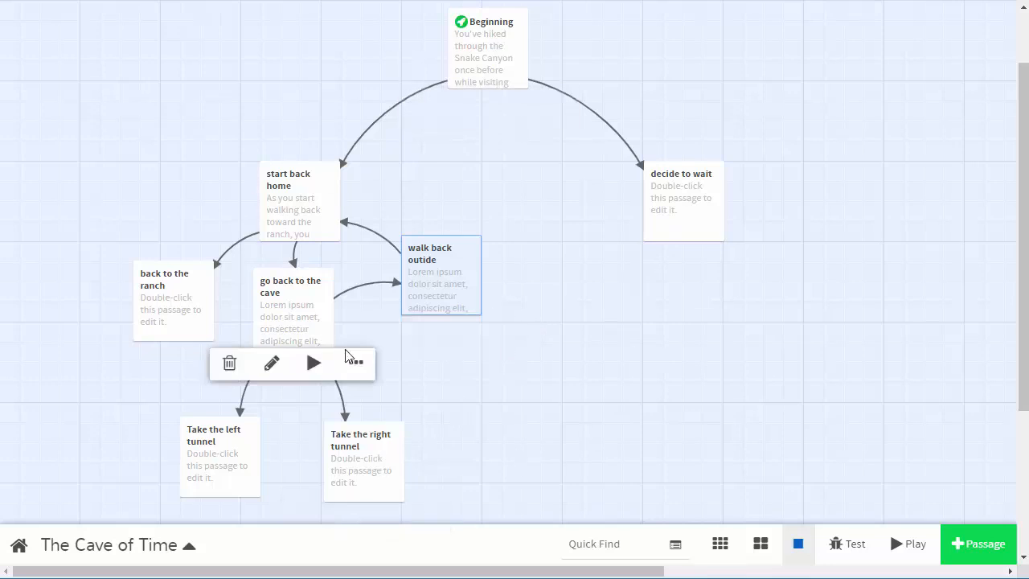
mouse_move(512, 76)
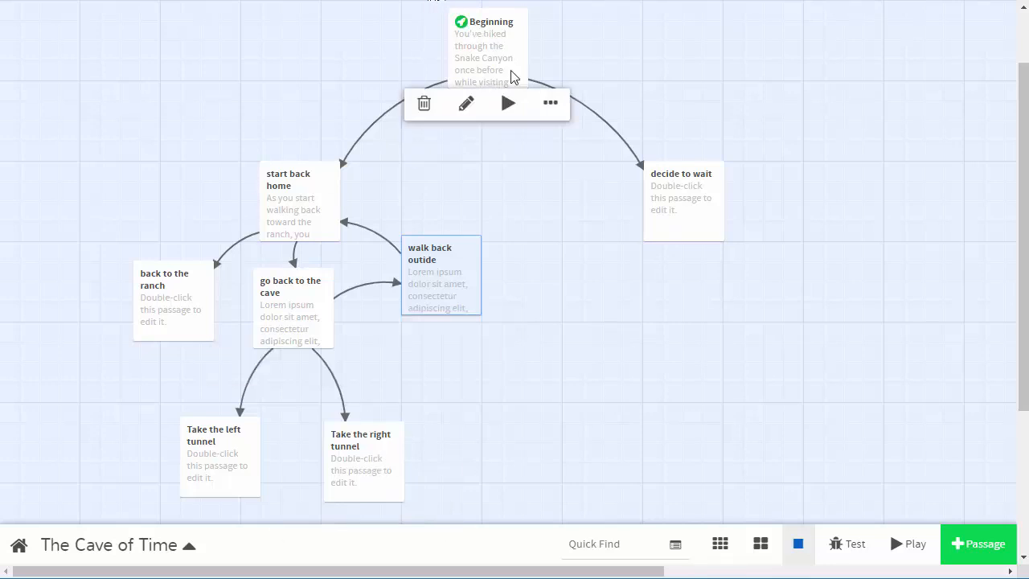
left_click(609, 257)
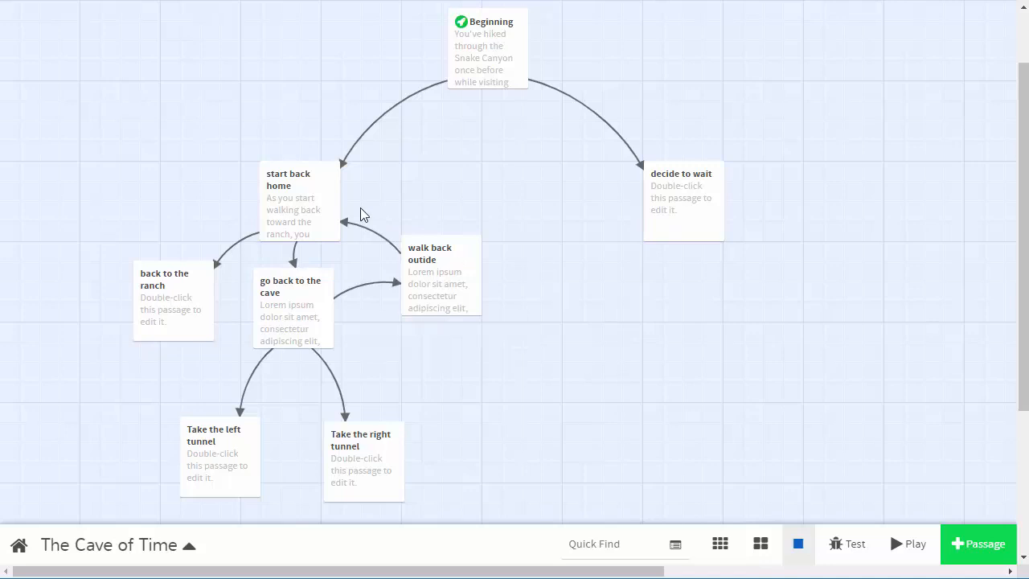
Move the "start back home" and "decide to wait" passages higher, closer to the "Beginning" passage.
mouse_move(331, 228)
left_click_drag(308, 173, 305, 107)
left_click_drag(660, 165, 660, 85)
left_click(325, 128)
left_click_drag(325, 129, 308, 112)
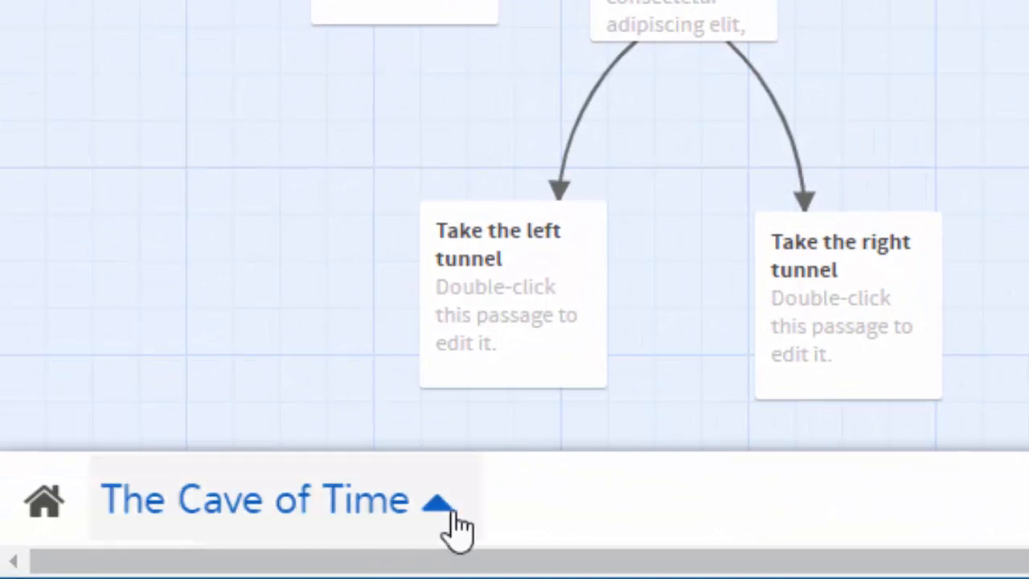
Publish the story to a file, and upload The Cave of Time.html to the CYOA Stories folder in Google Drive.
left_click(451, 522)
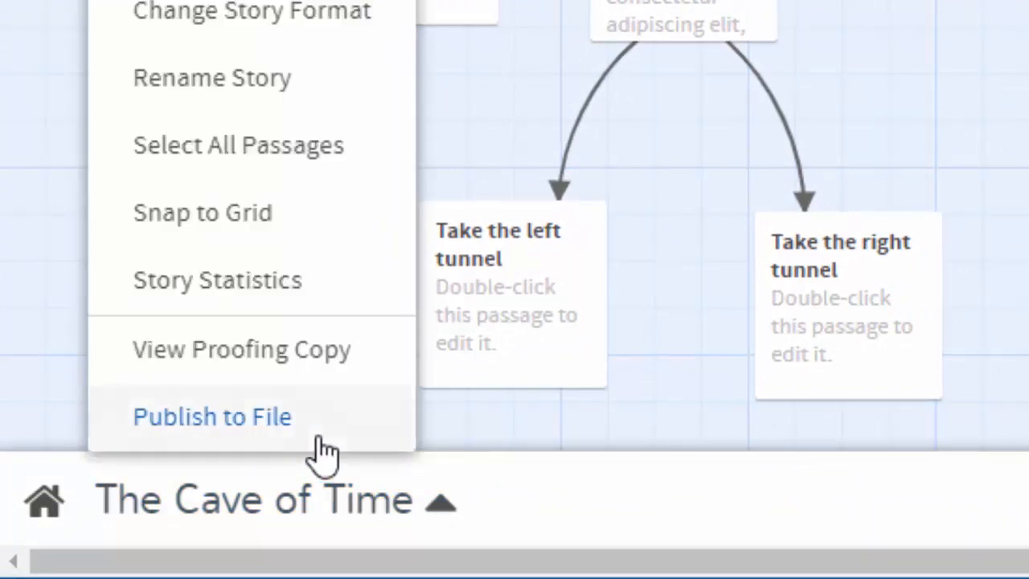
left_click(273, 426)
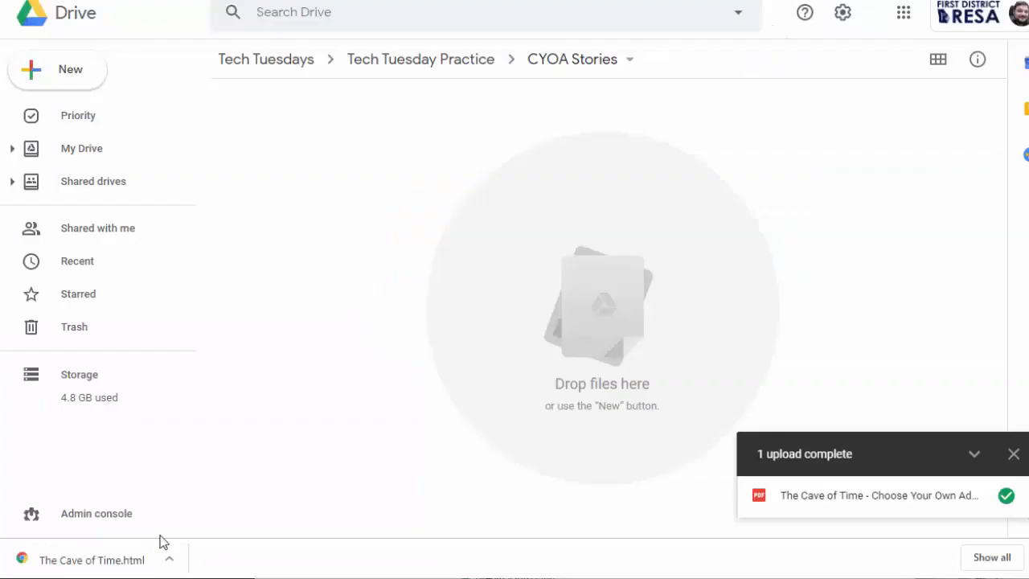
left_click(83, 85)
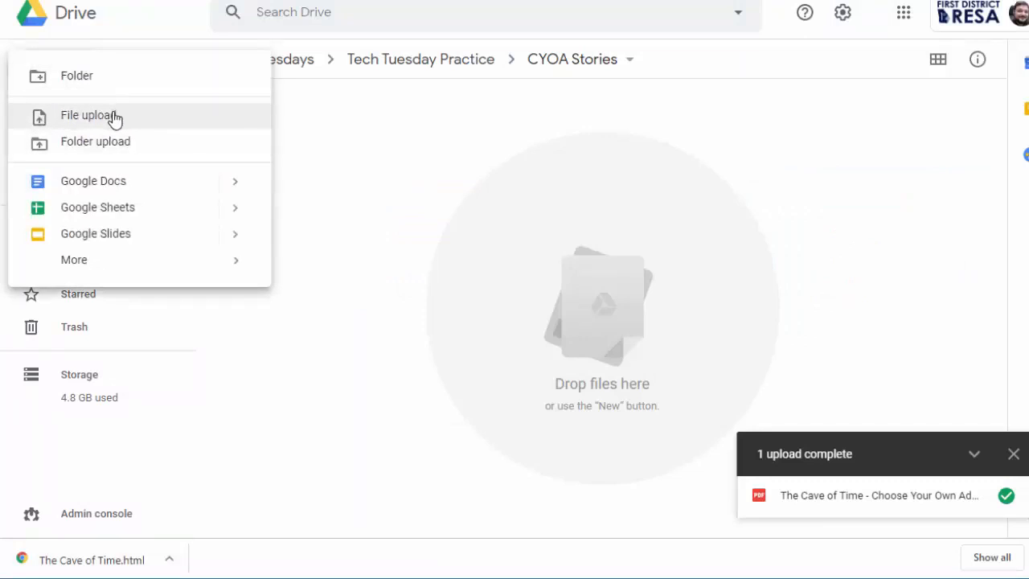
left_click(115, 118)
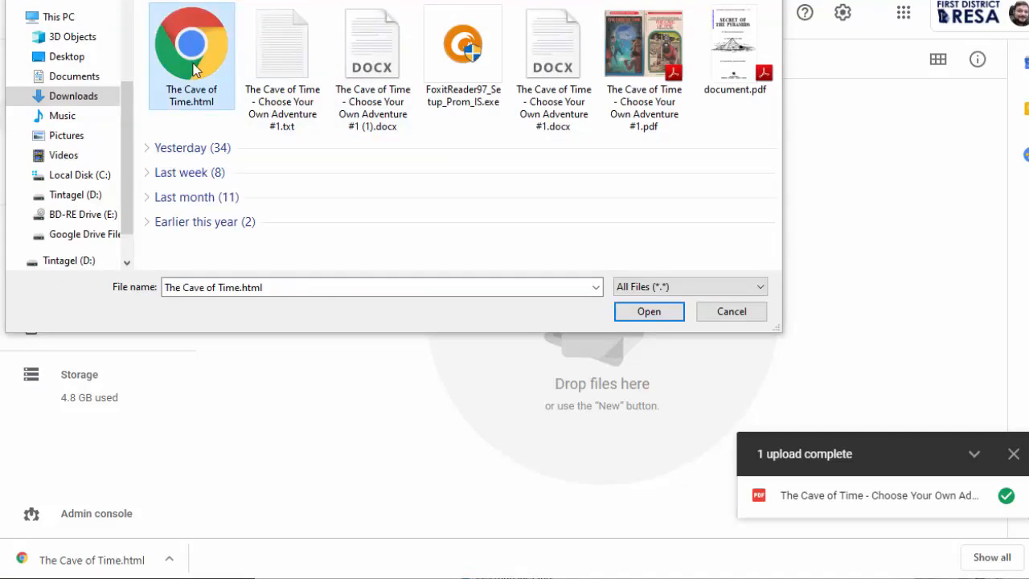
double_click(193, 67)
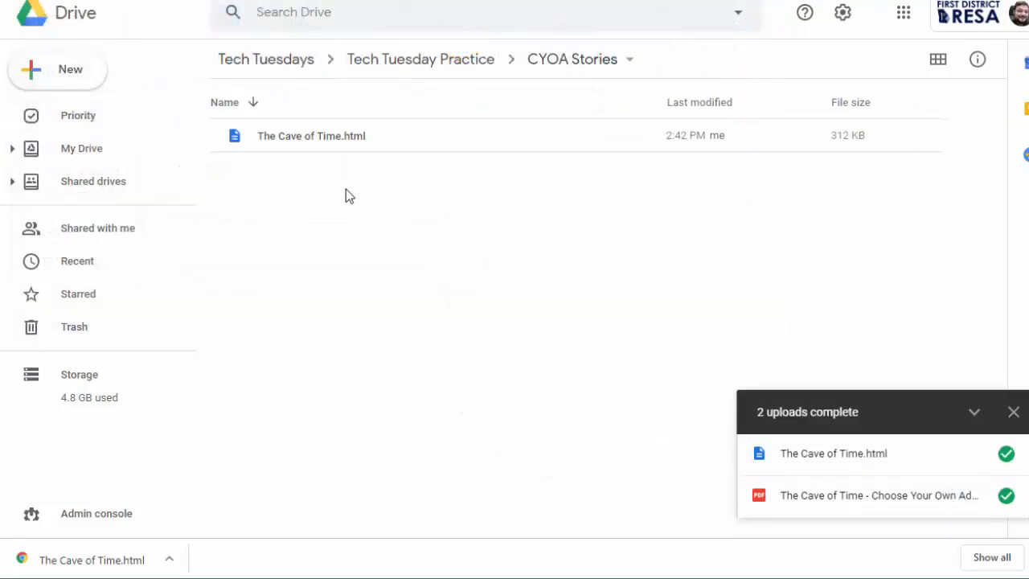
Preview the uploaded The Cave of Time.html, return to the folder, and open the downloaded copy of the file.
double_click(337, 140)
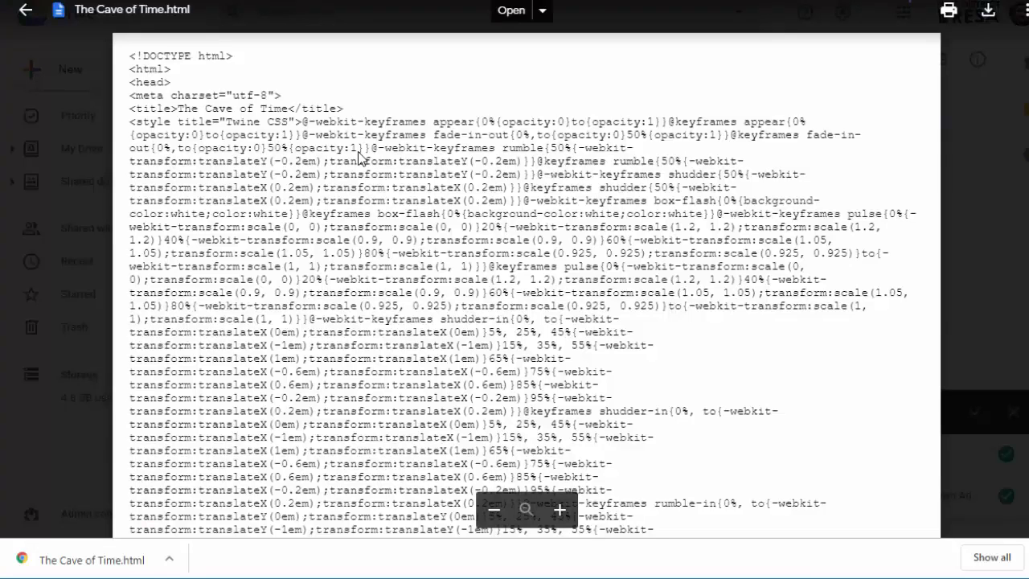
scroll(476, 235, "down", 4)
scroll(693, 221, "up", 4)
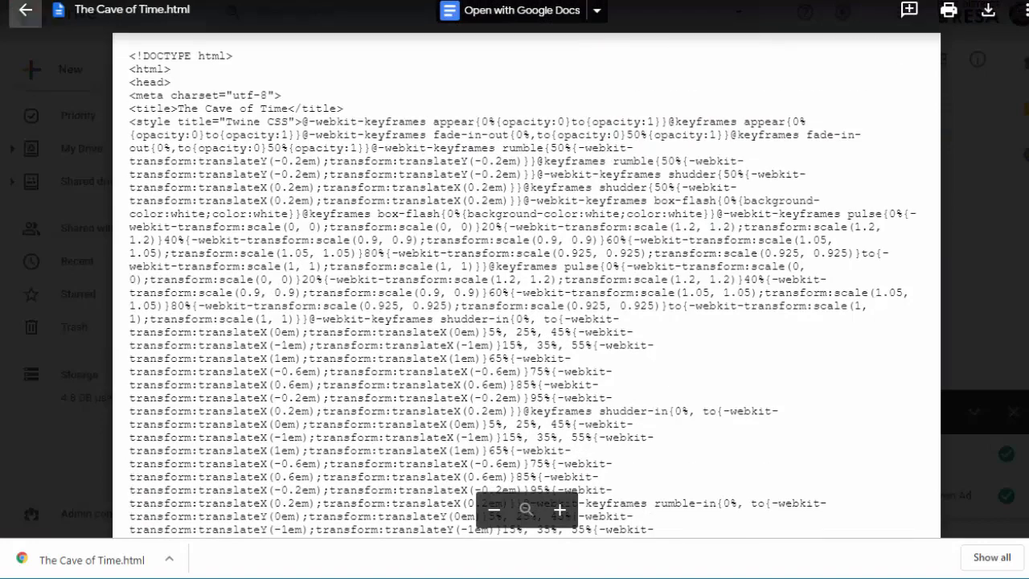
left_click(24, 9)
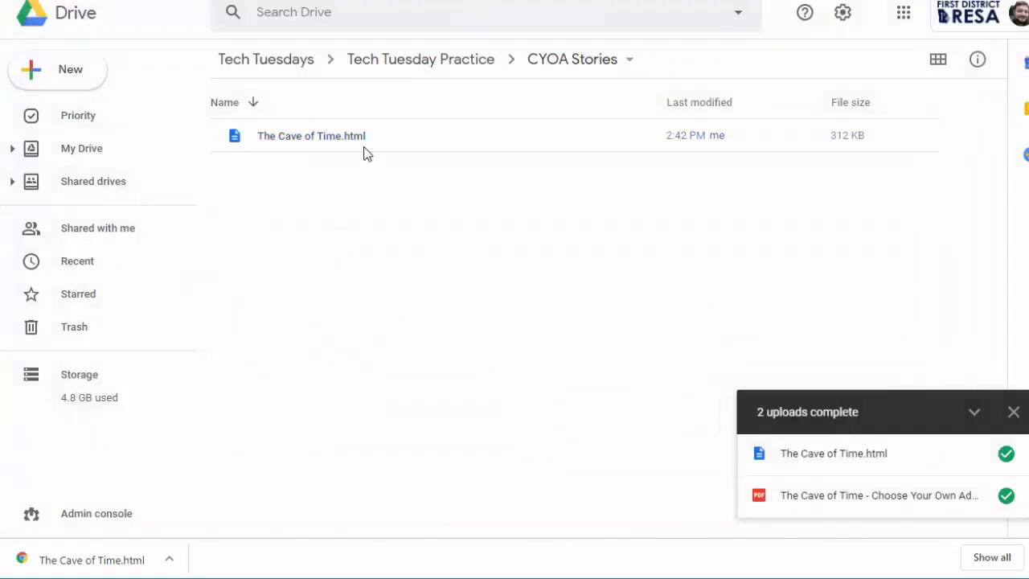
left_click(83, 563)
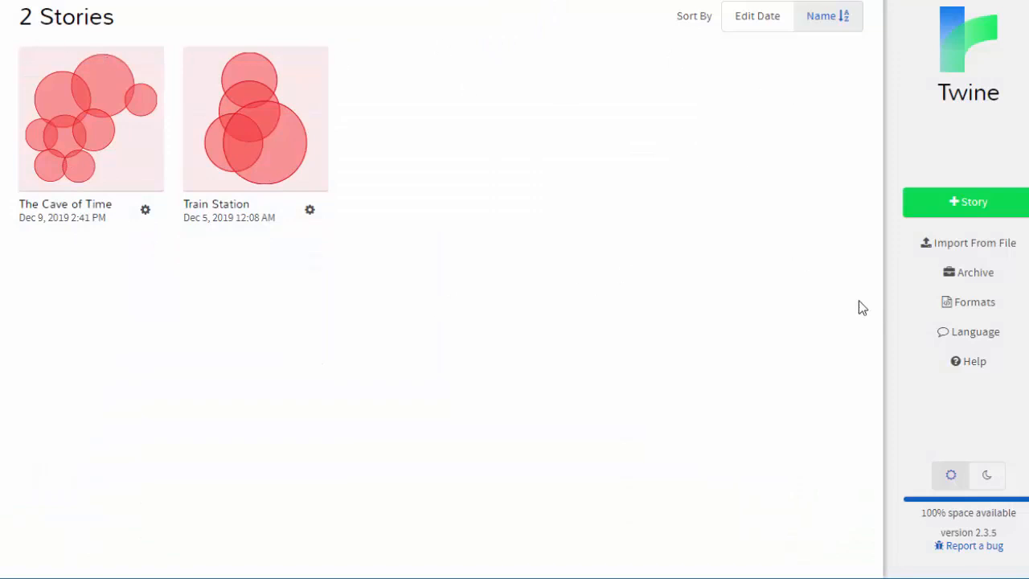
left_click(967, 249)
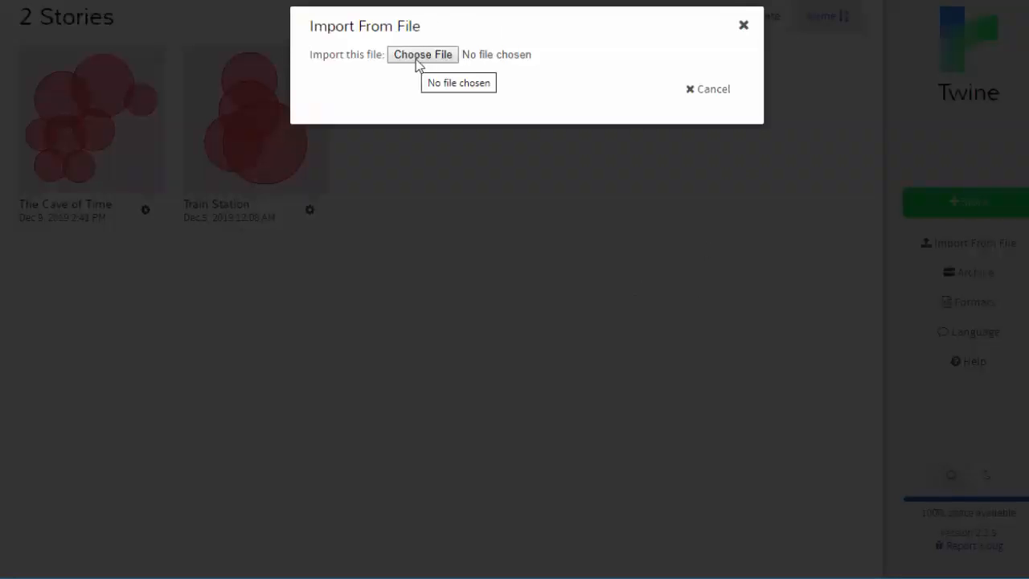
left_click(744, 27)
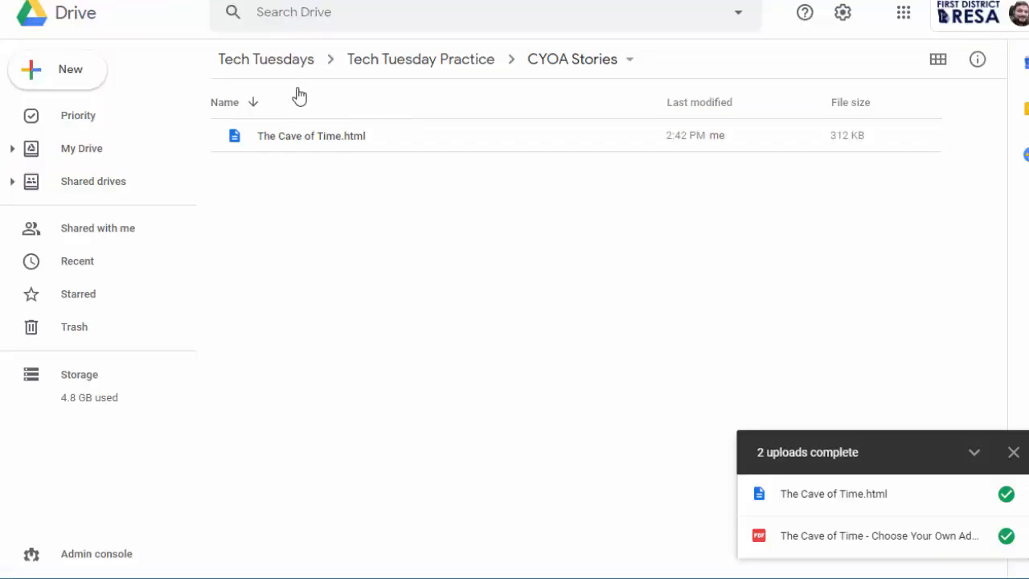
right_click(372, 144)
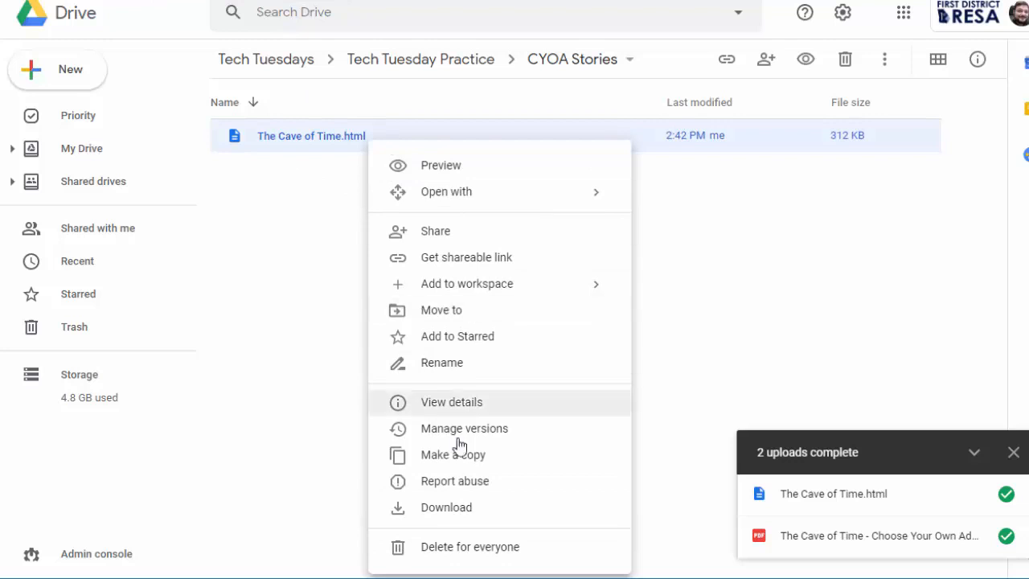
left_click(314, 315)
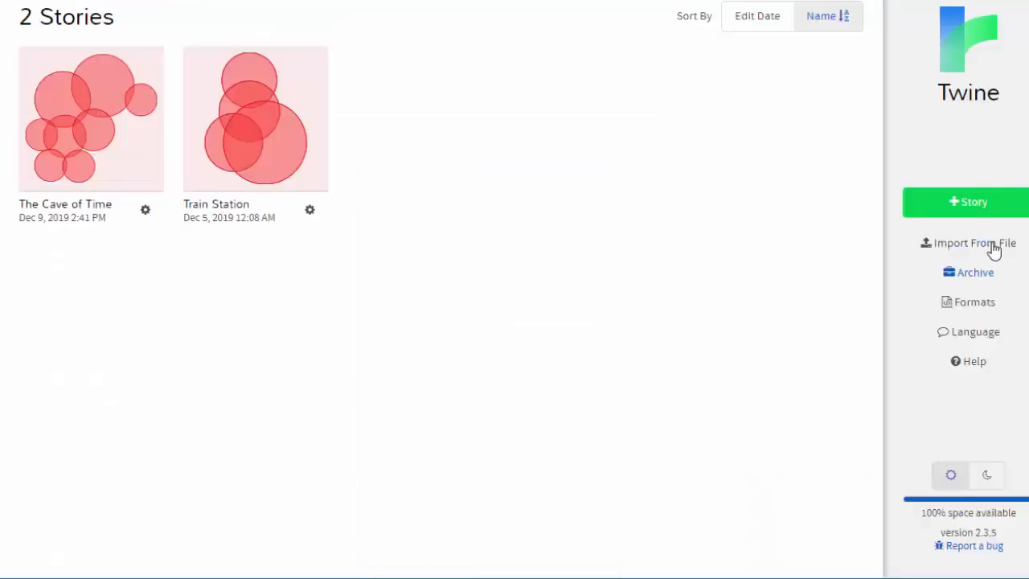
Import The Cave of Time.html from Downloads into the Twine story library without replacing any existing story.
left_click(971, 245)
left_click(435, 64)
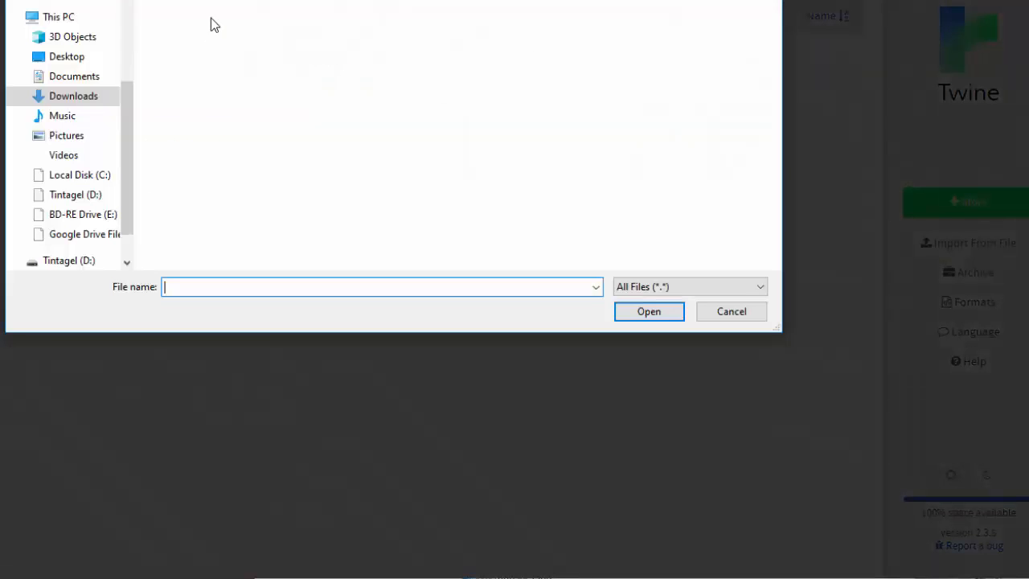
left_click(192, 52)
key("Return")
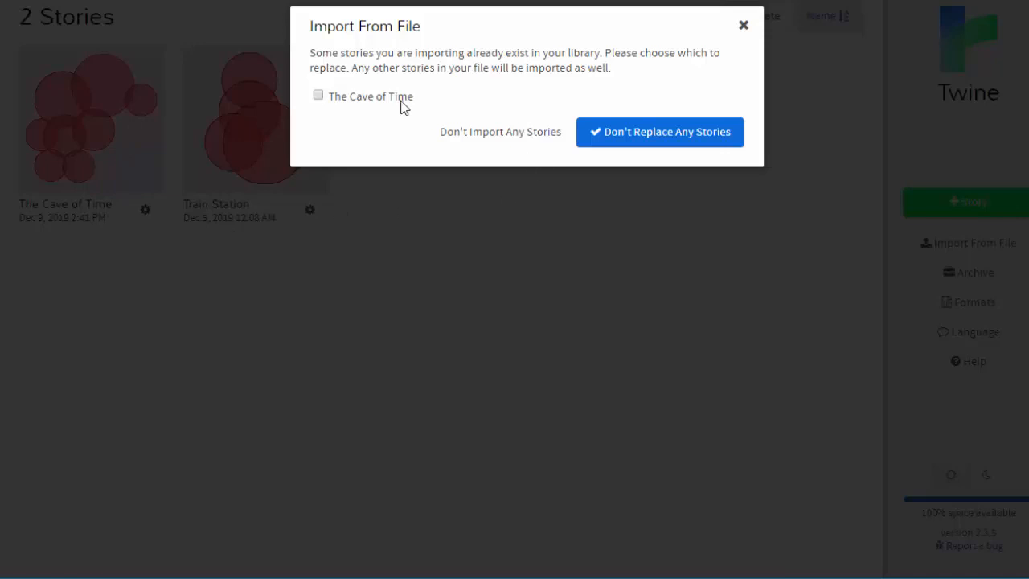
left_click(649, 141)
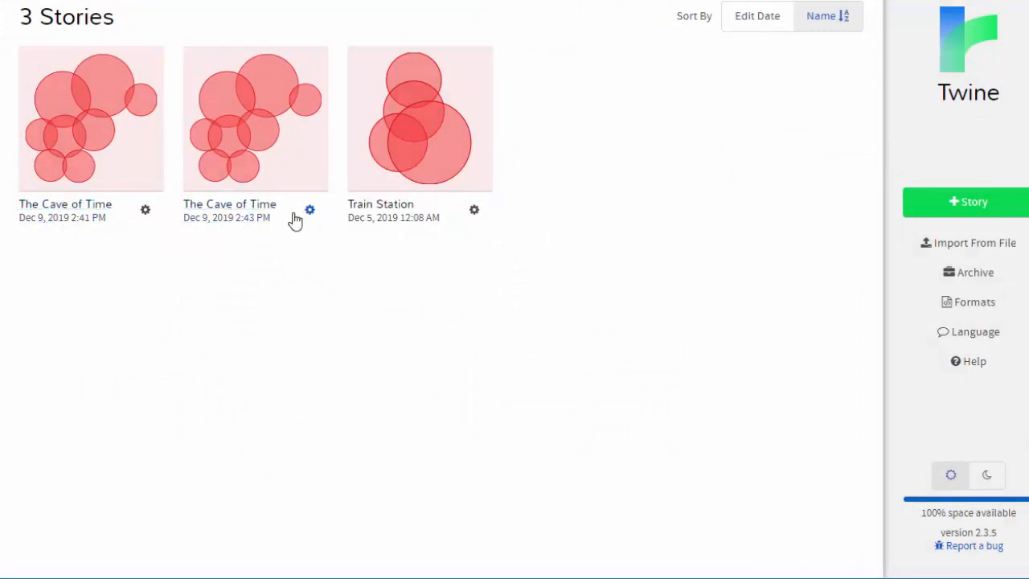
Rename the original The Cave of Time story, dated 2:41 PM, as "The Cave of Time (archive wednesday)".
left_click(146, 211)
left_click(197, 330)
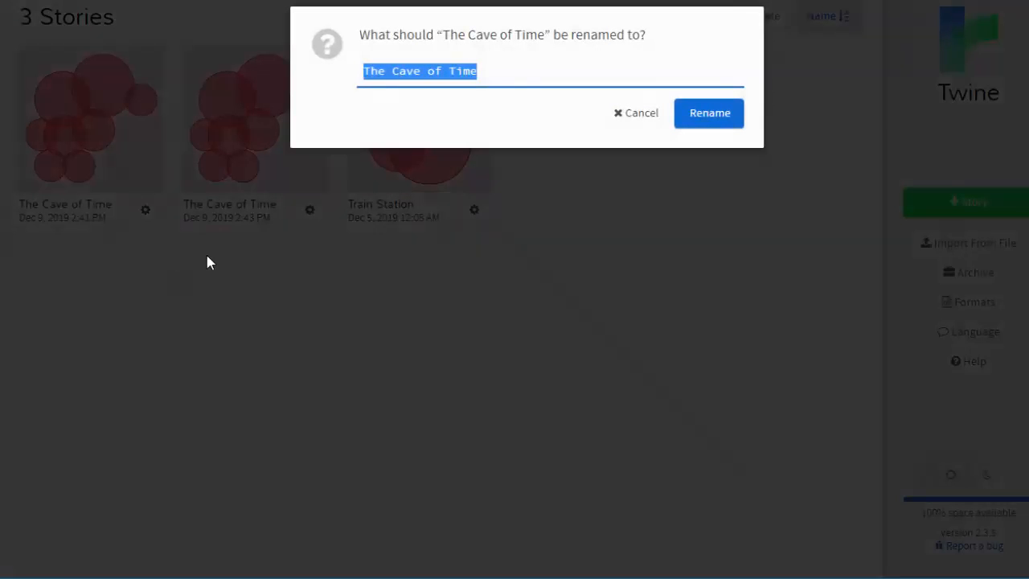
left_click(498, 73)
type("(archive ")
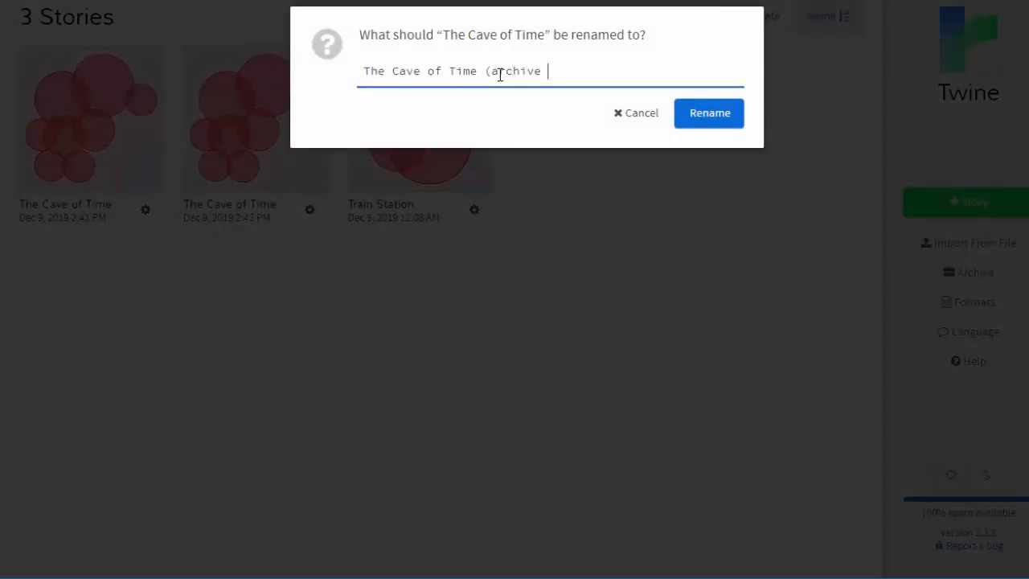
type("wednesday)")
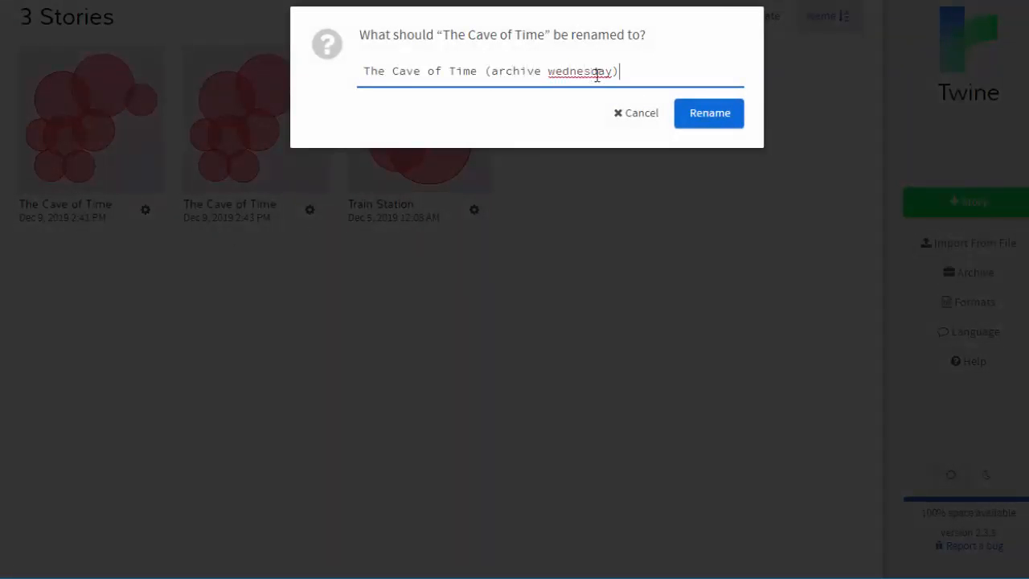
left_click(705, 117)
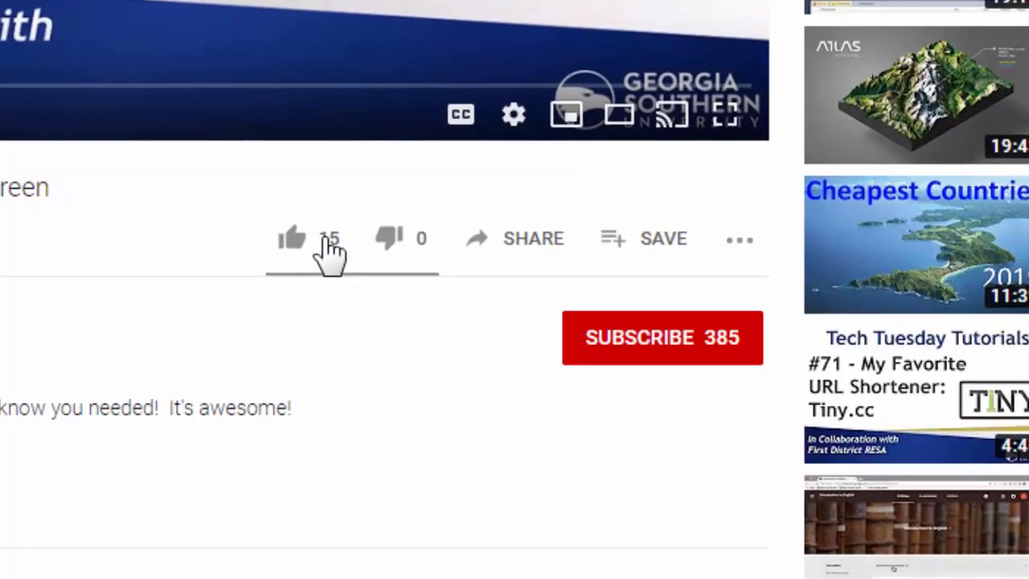
Like the YouTube video, subscribe to its channel, and begin a public comment.
left_click(327, 239)
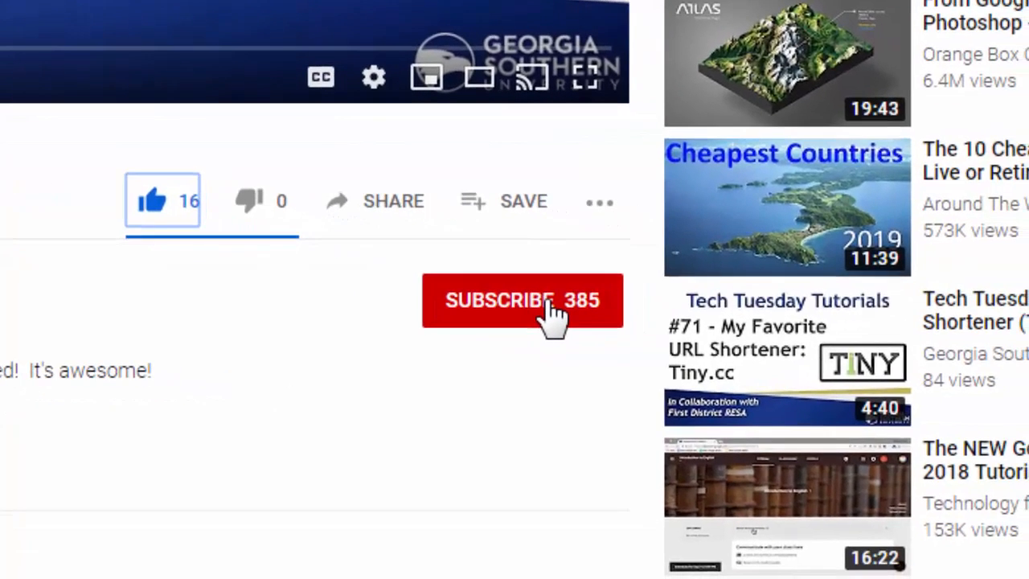
left_click(553, 314)
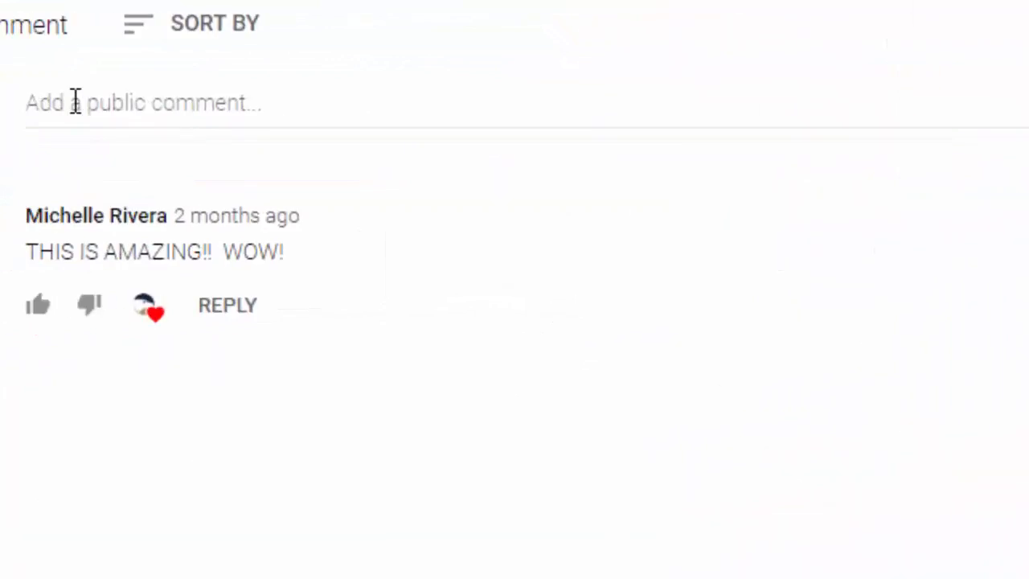
left_click(76, 101)
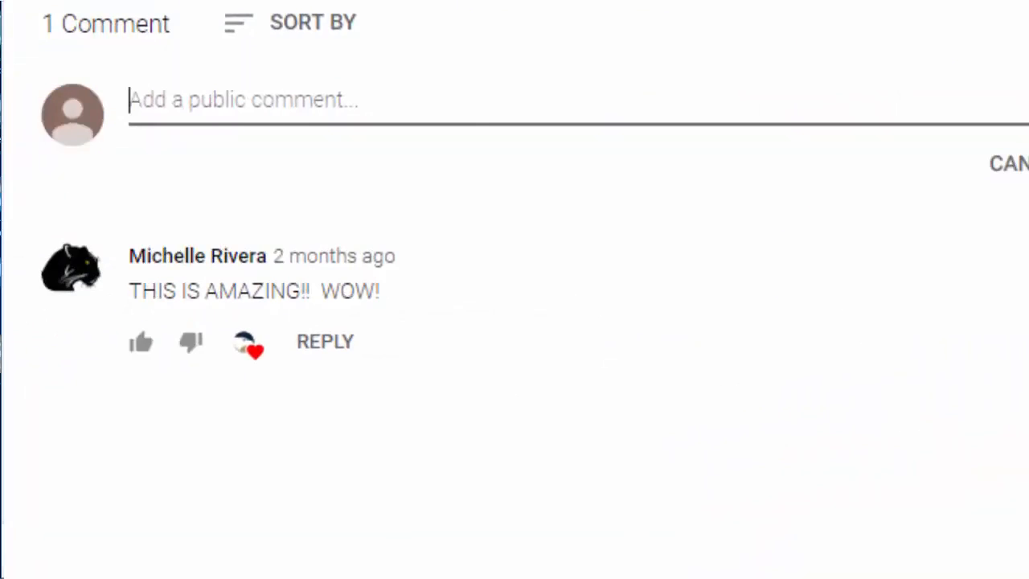